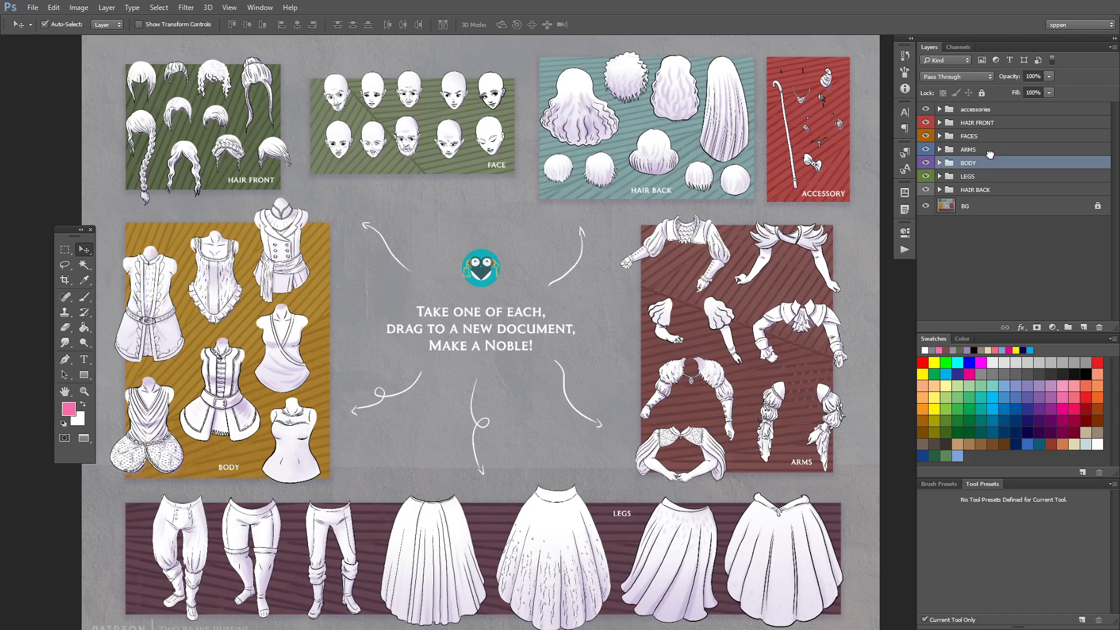
Place copies of the ruffled-hem bodice and the dotted full skirt in the sheet's empty centre, aligned as one dress.
click(400, 310)
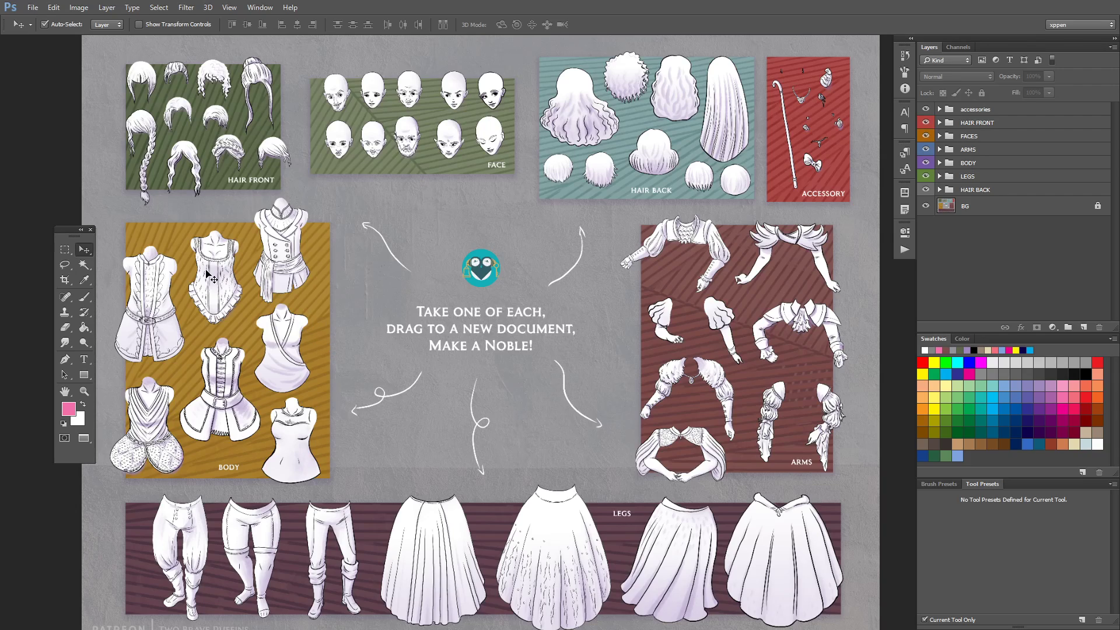
click(216, 258)
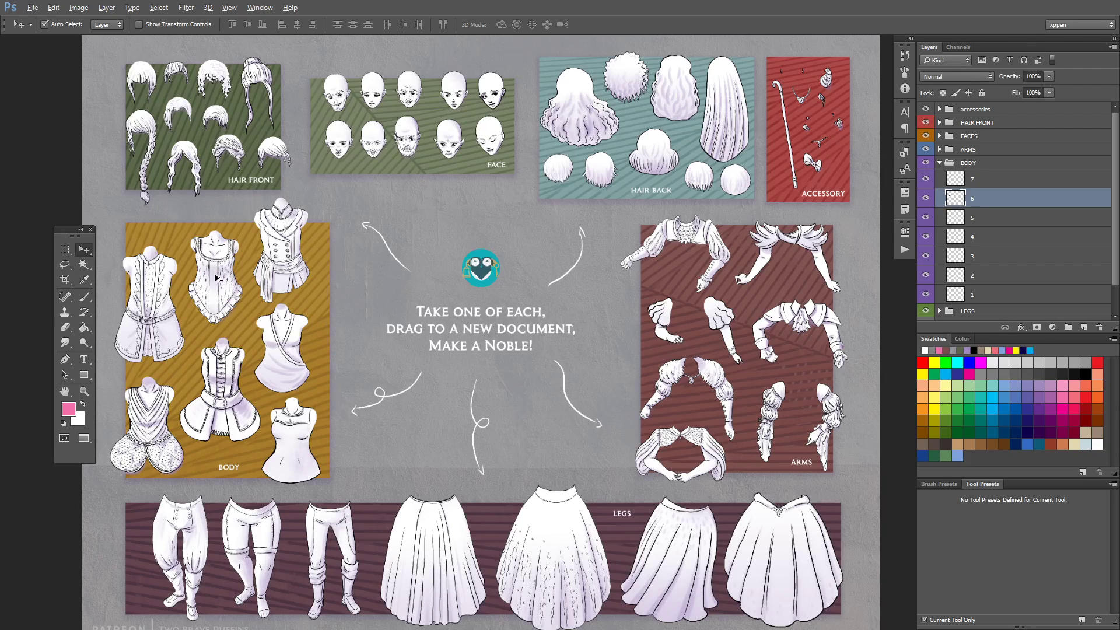
drag(216, 278, 428, 308)
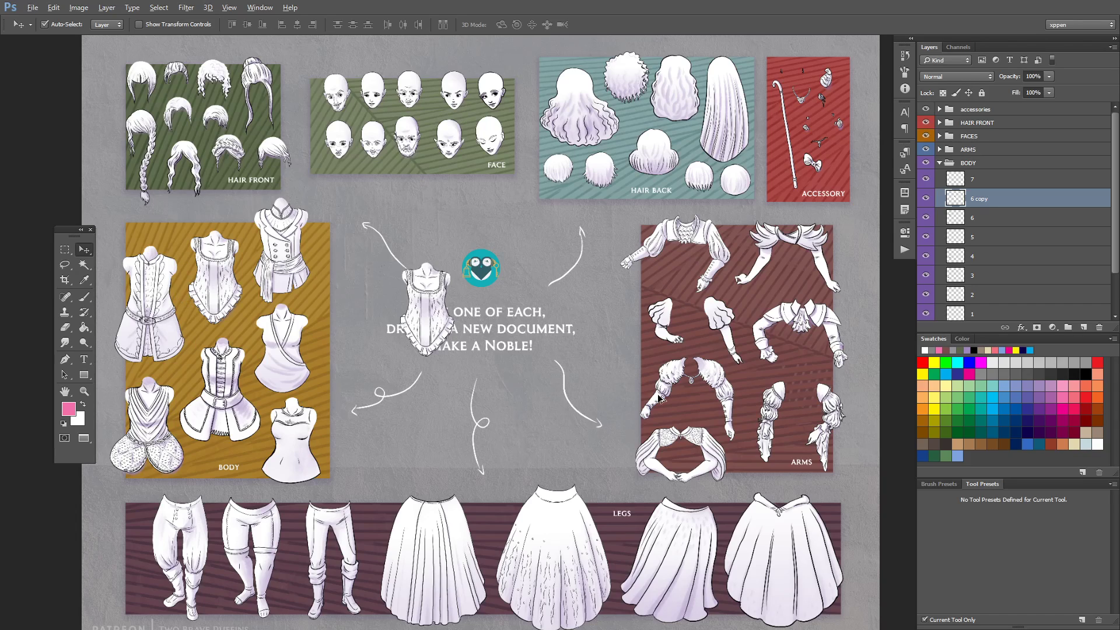
mouse_move(429, 309)
mouse_down()
mouse_move(447, 274)
mouse_move(451, 301)
mouse_move(435, 298)
mouse_up()
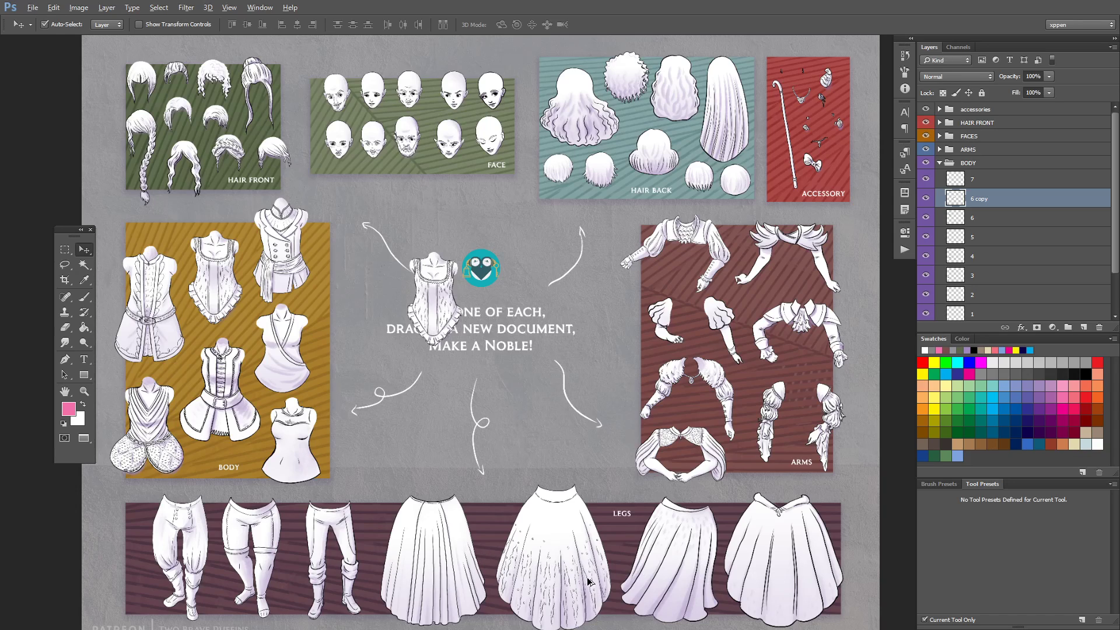
drag(588, 581, 471, 400)
Place a copy of the separate puffed, ruffled sleeve arms on the shoulders of the central bodice.
click(808, 495)
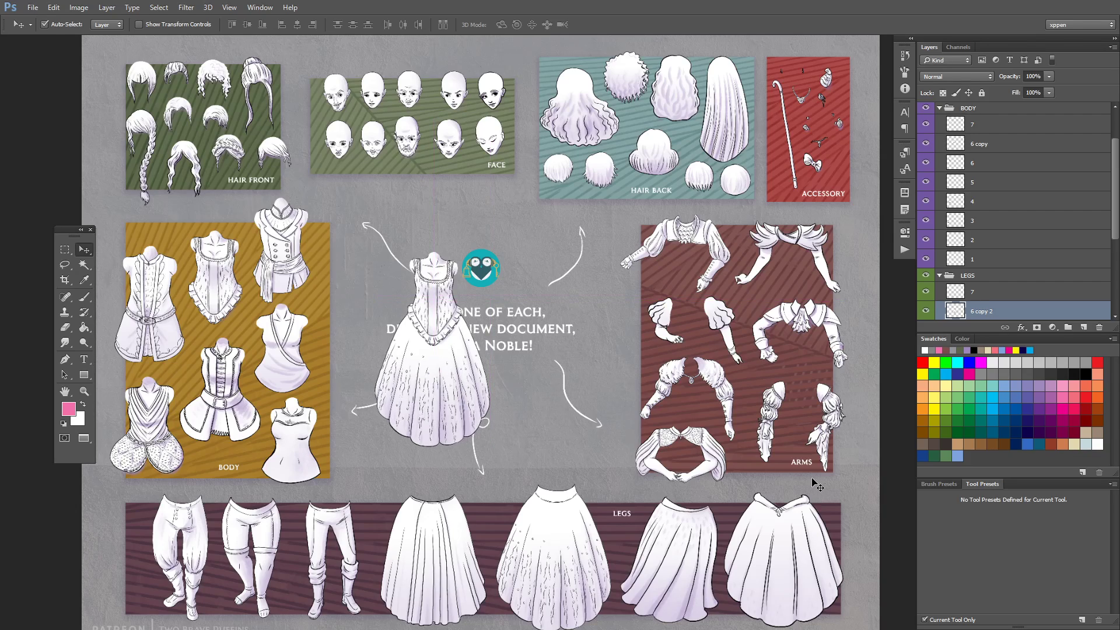
click(827, 424)
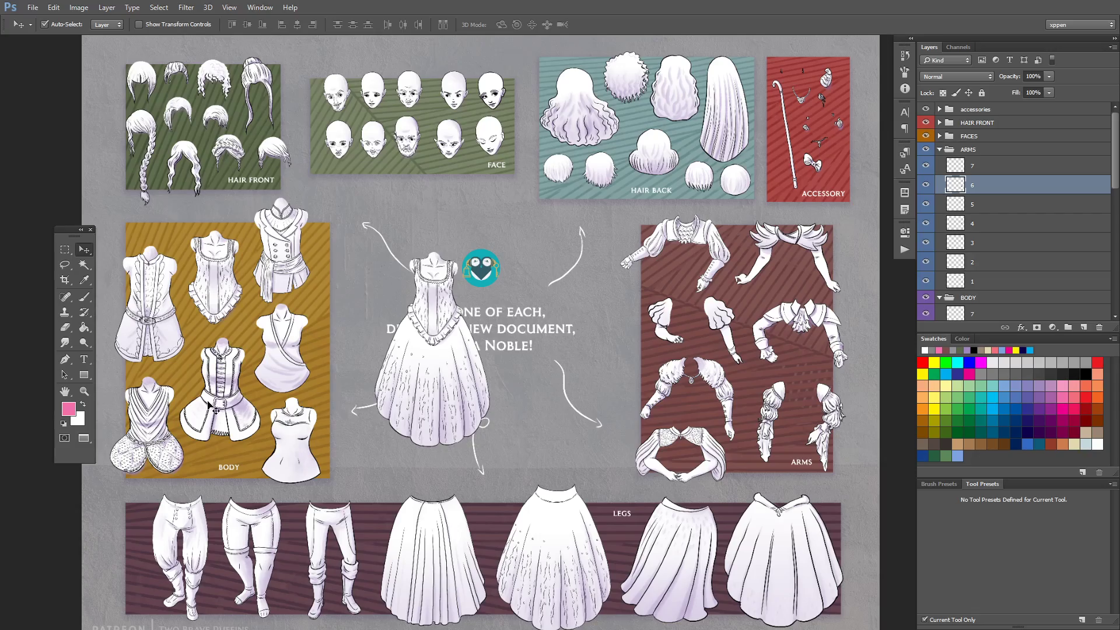
double_click(85, 391)
alt+click(598, 391)
alt+click(598, 391)
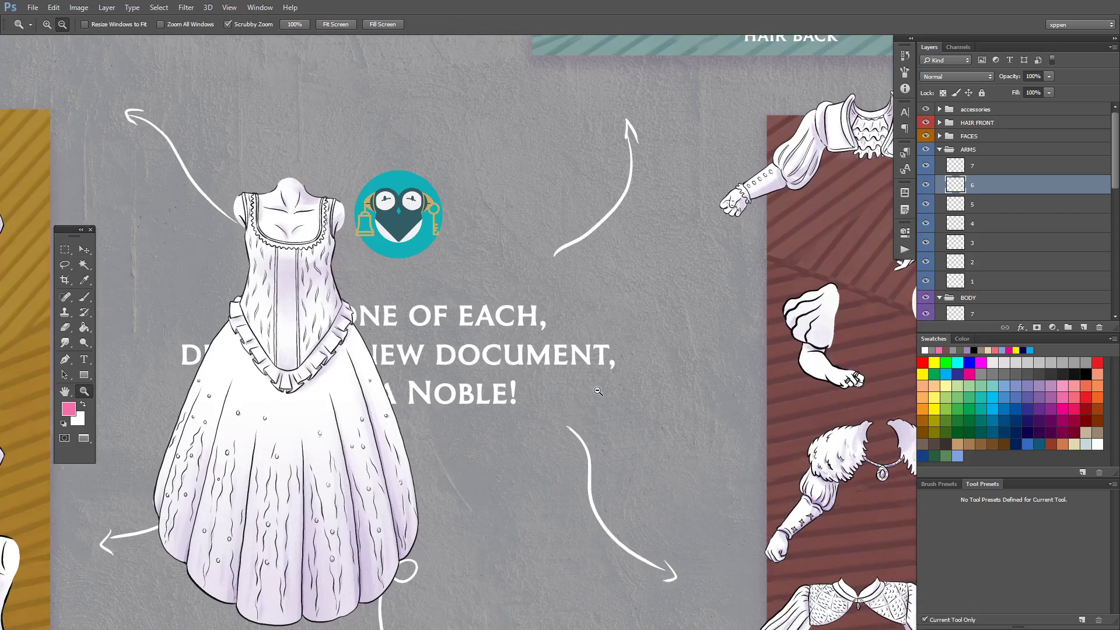
alt+click(599, 391)
drag(702, 418, 506, 315)
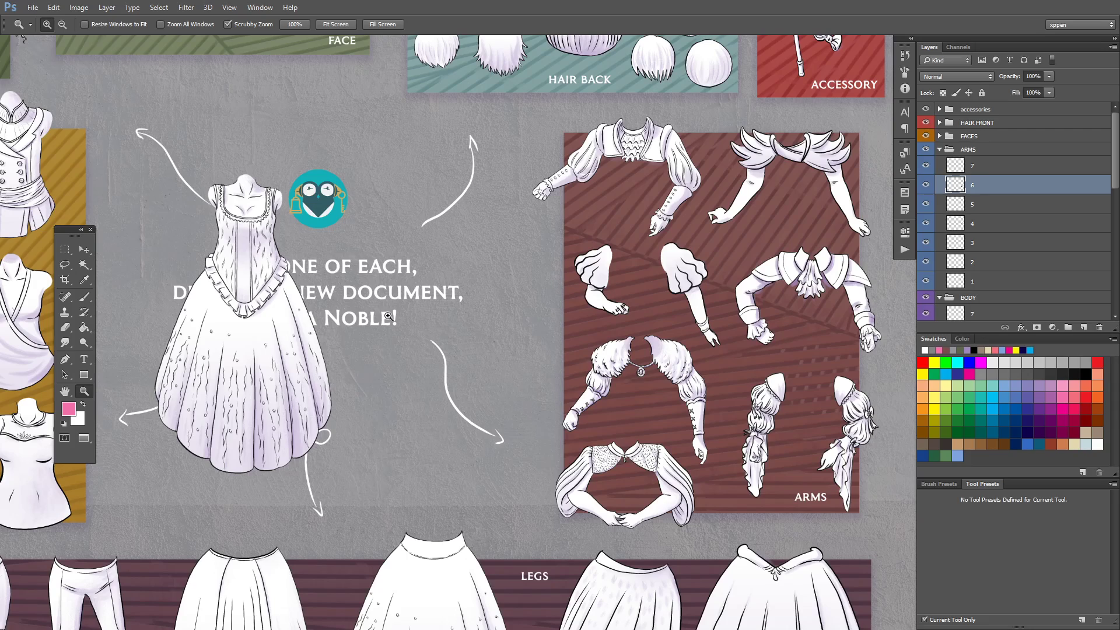
click(85, 250)
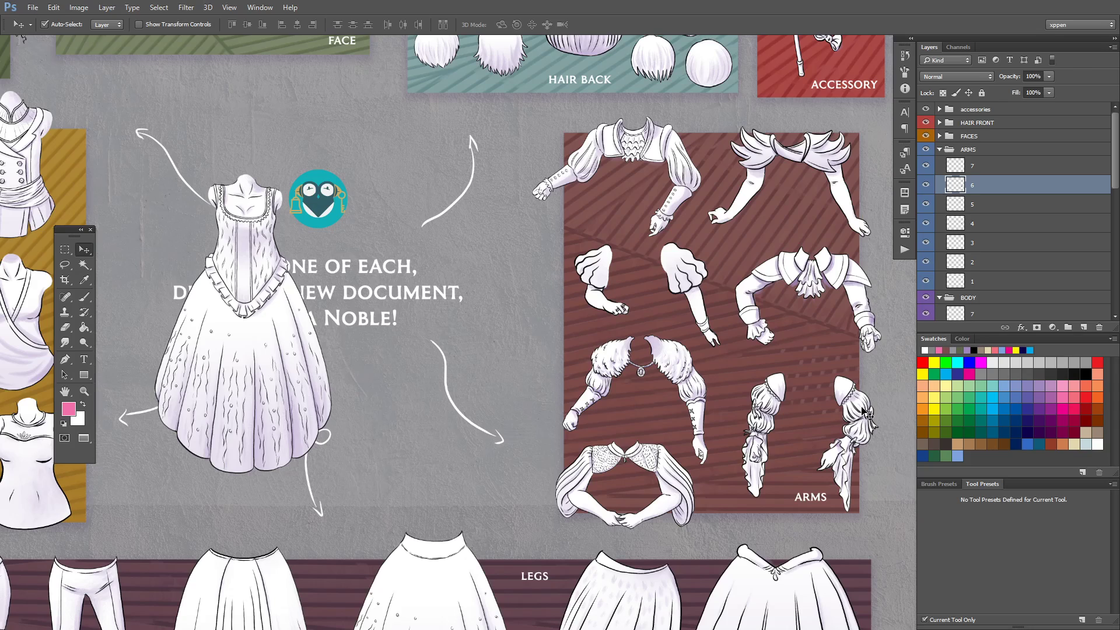
drag(864, 420, 300, 233)
Place a copy of the fourth face in the FACE section's upper row on the figure's neck and nudge it into position.
drag(448, 268, 579, 409)
drag(553, 319, 674, 397)
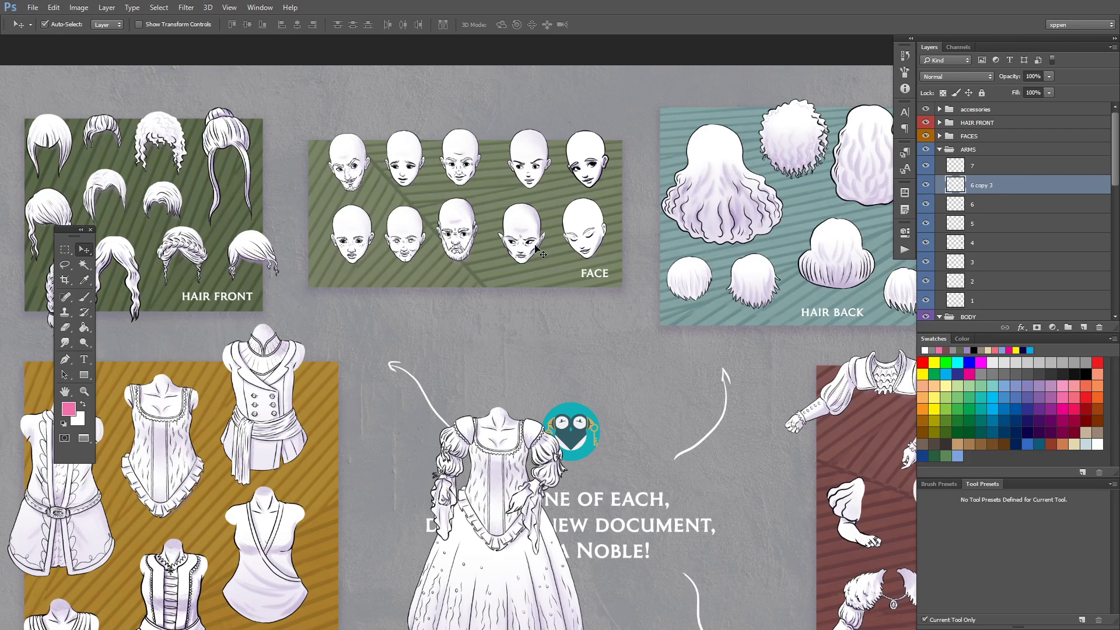
drag(602, 393, 570, 341)
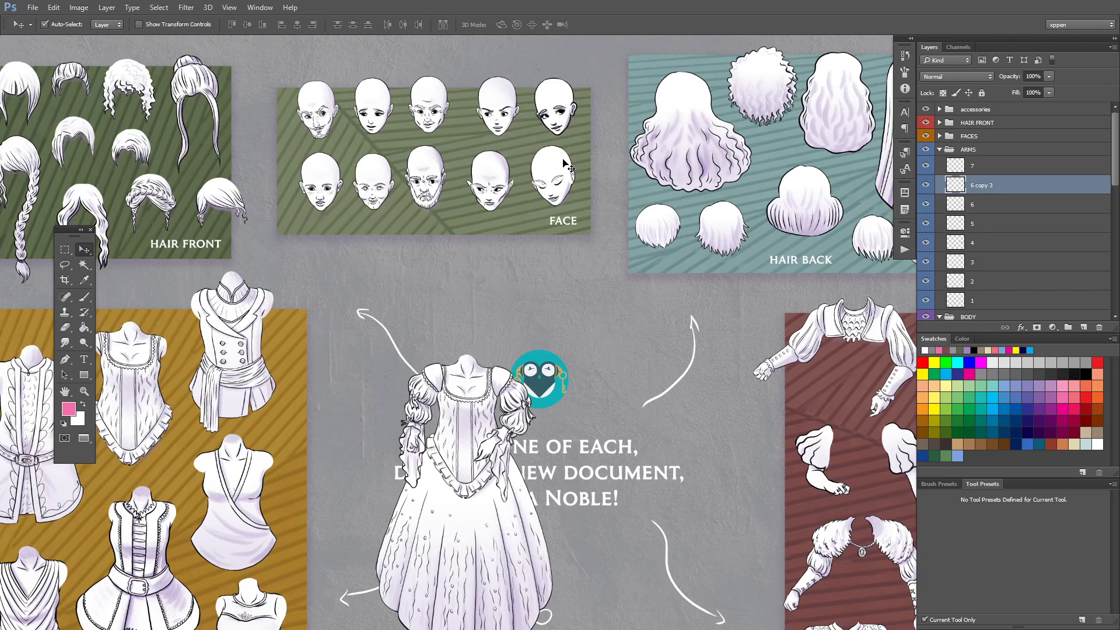
drag(564, 172, 476, 341)
key(ctrl+z)
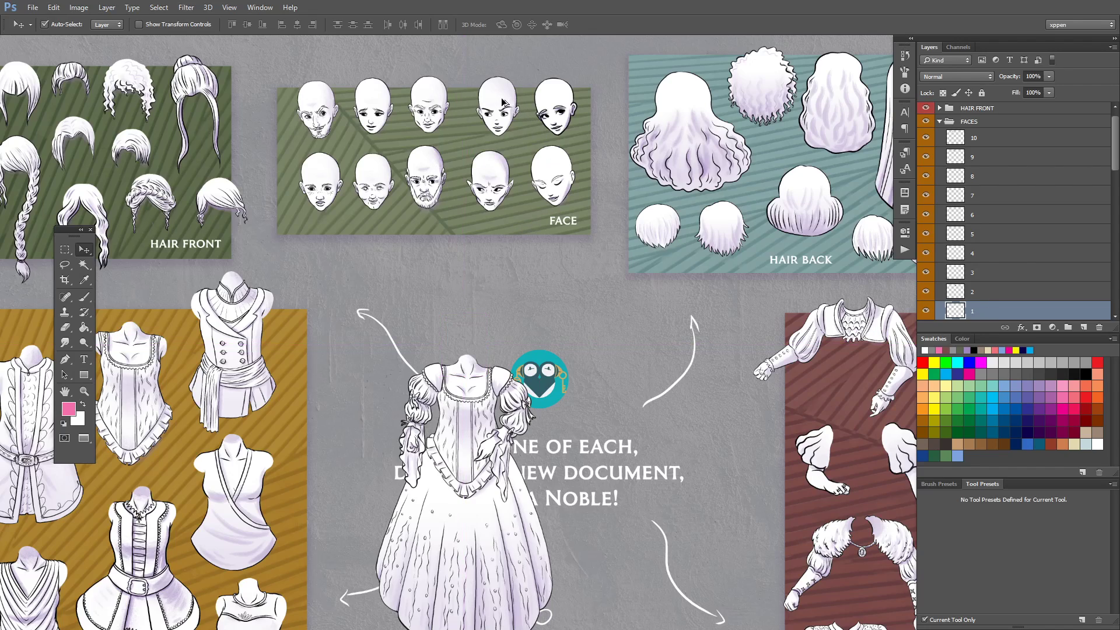
drag(502, 103, 470, 334)
key(Down)
key(Down)
key(Down)
key(Down)
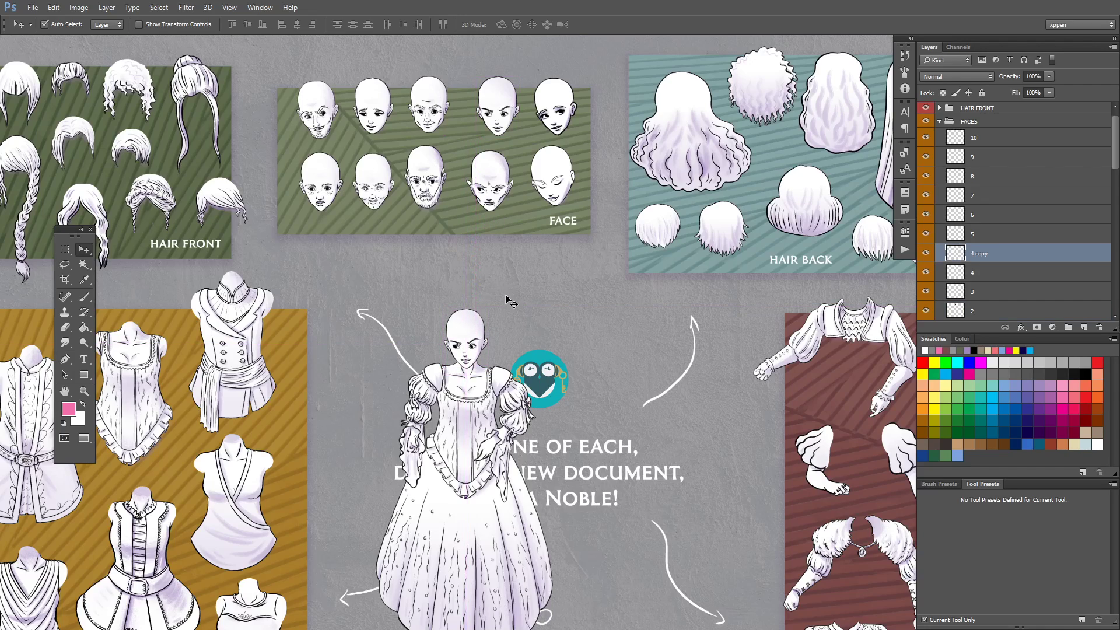
key(Up)
click(532, 315)
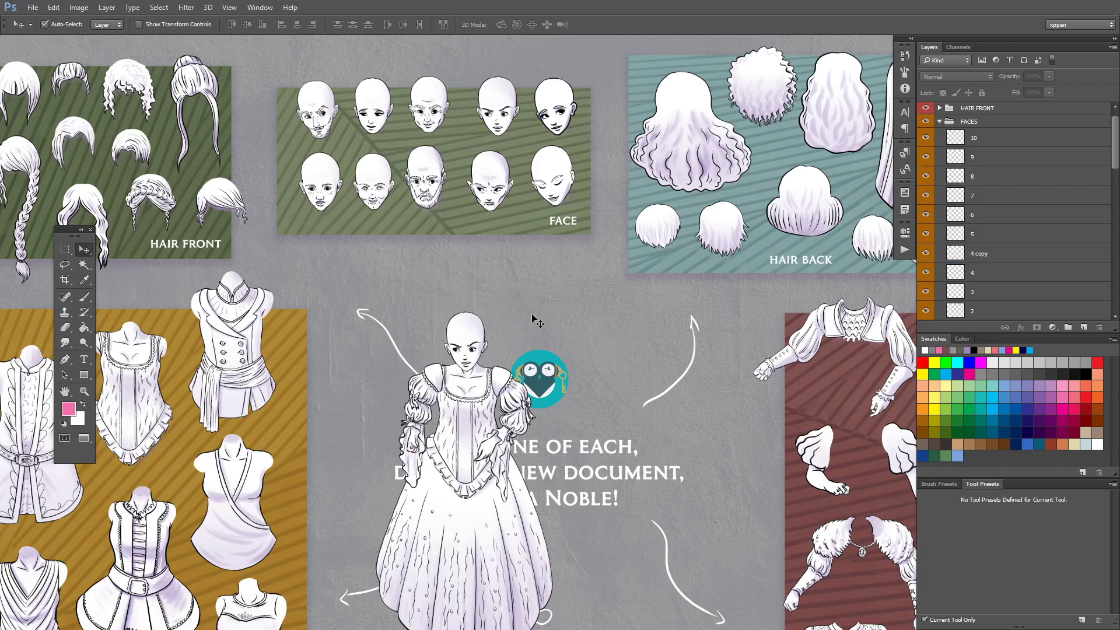
Duplicate the long side-braid, high-bun and braided-crown hairstyles from the HAIR FRONT section as options for the figure.
drag(432, 254, 515, 265)
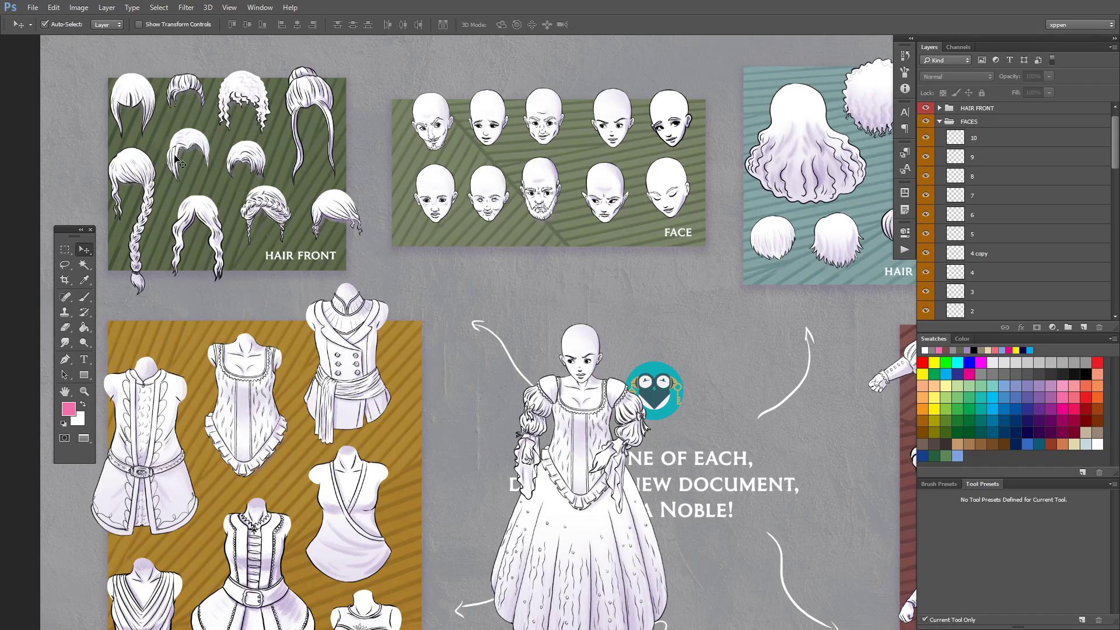
drag(157, 169, 842, 365)
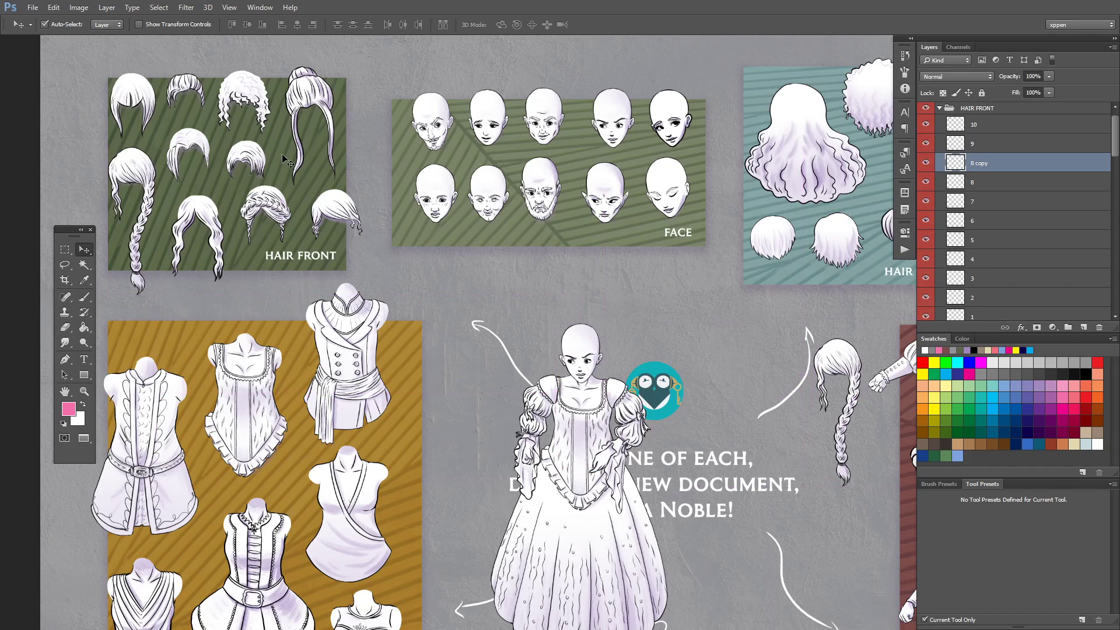
drag(307, 99, 743, 341)
drag(278, 201, 298, 246)
Fit the high-bun front hair onto the figure's head and set the braided-crown copy beside the side-braid copy.
drag(727, 340, 578, 337)
drag(666, 329, 483, 276)
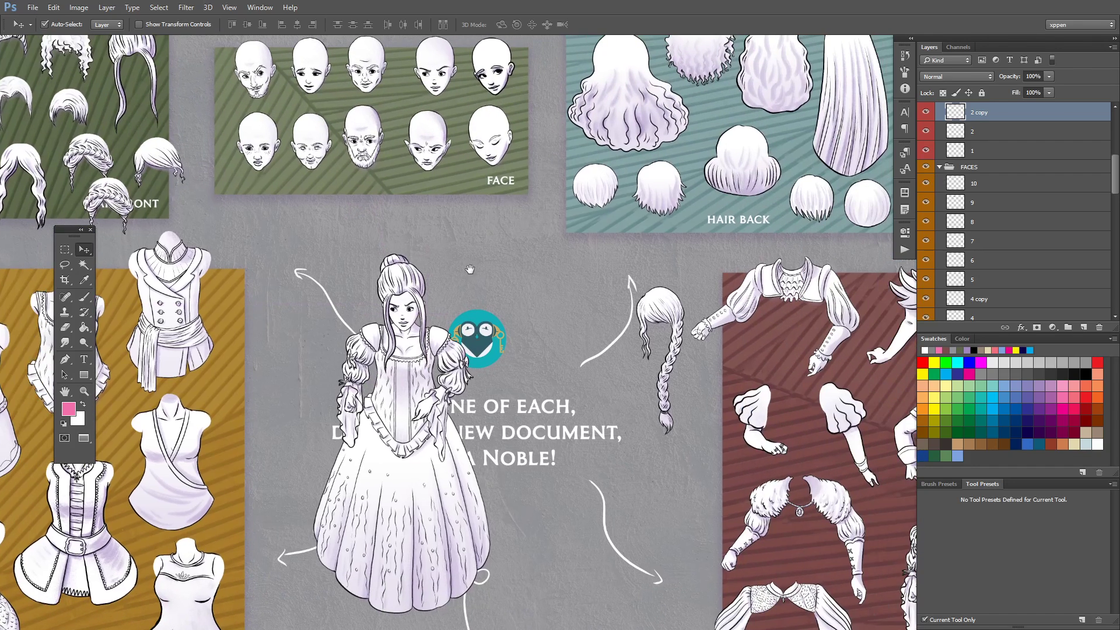
drag(123, 199, 645, 379)
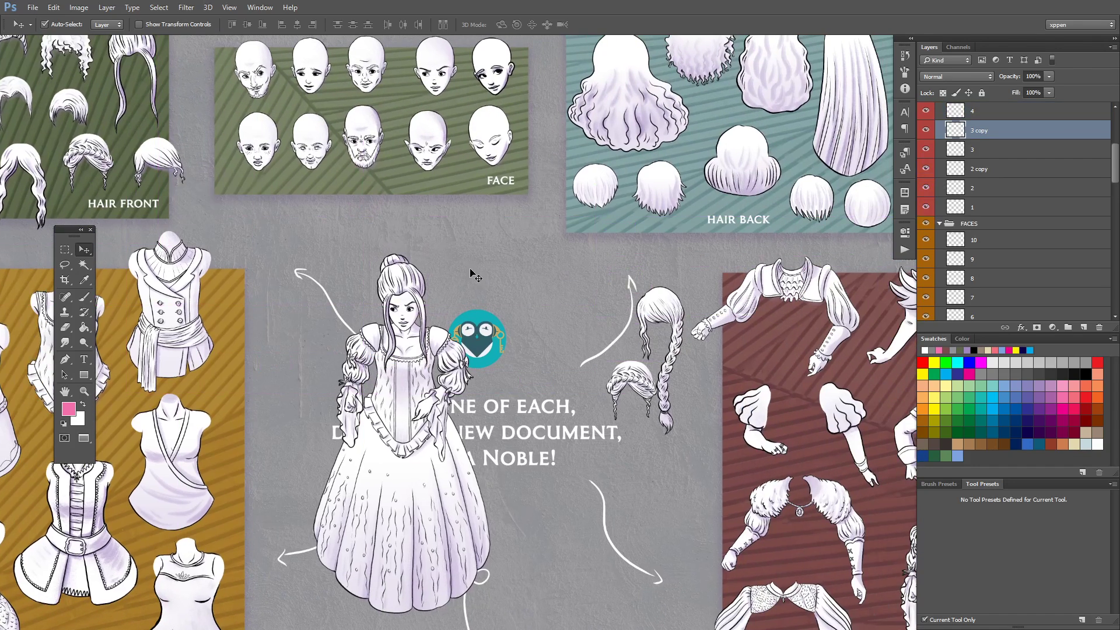
drag(397, 271, 398, 273)
click(541, 268)
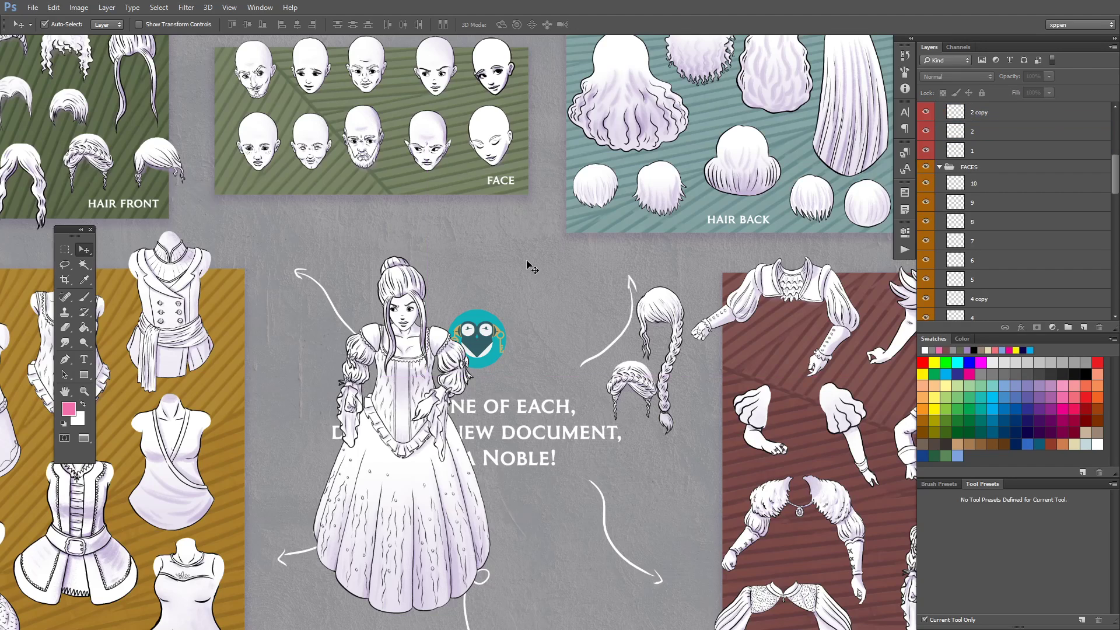
Copy the rounded bob back hair beside the figure and place a copy of the long wavy back hair behind its head.
drag(499, 230, 540, 297)
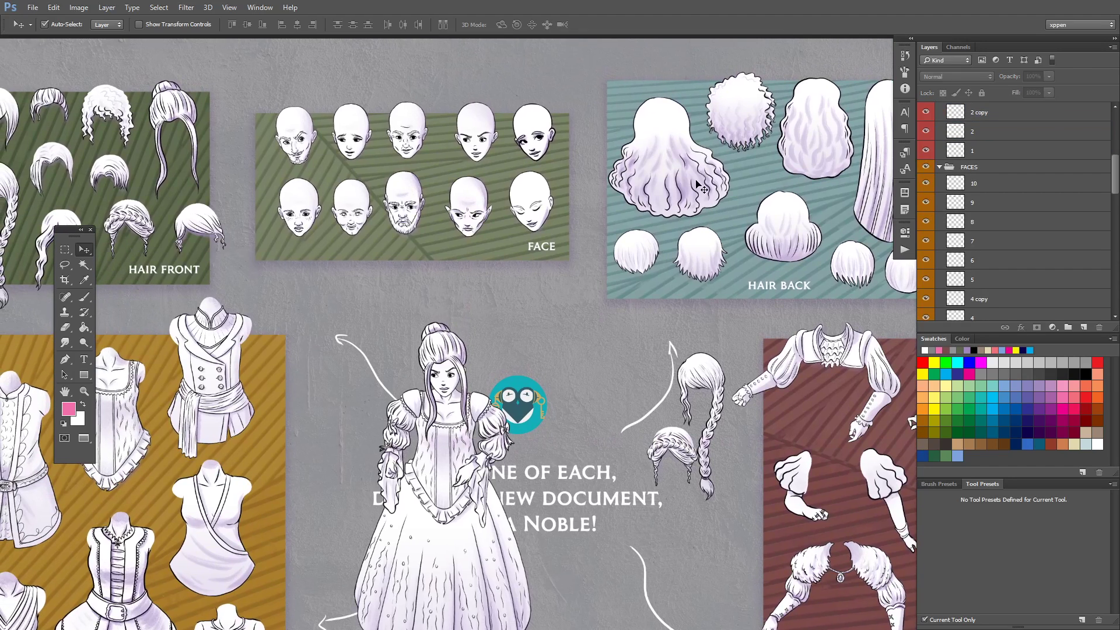
drag(707, 250, 642, 239)
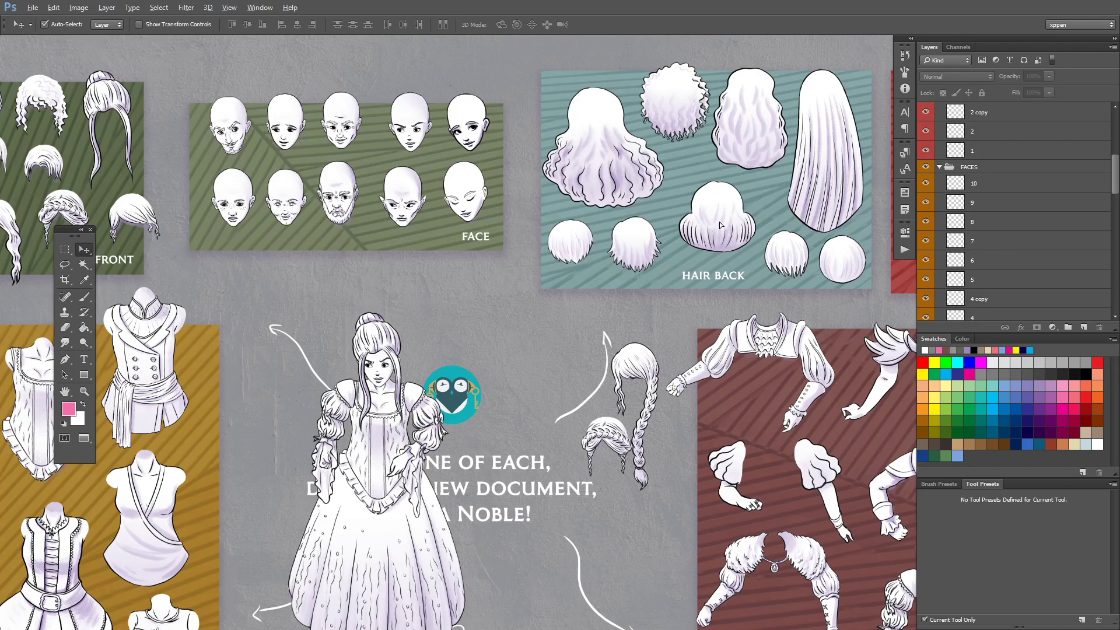
drag(721, 225, 607, 333)
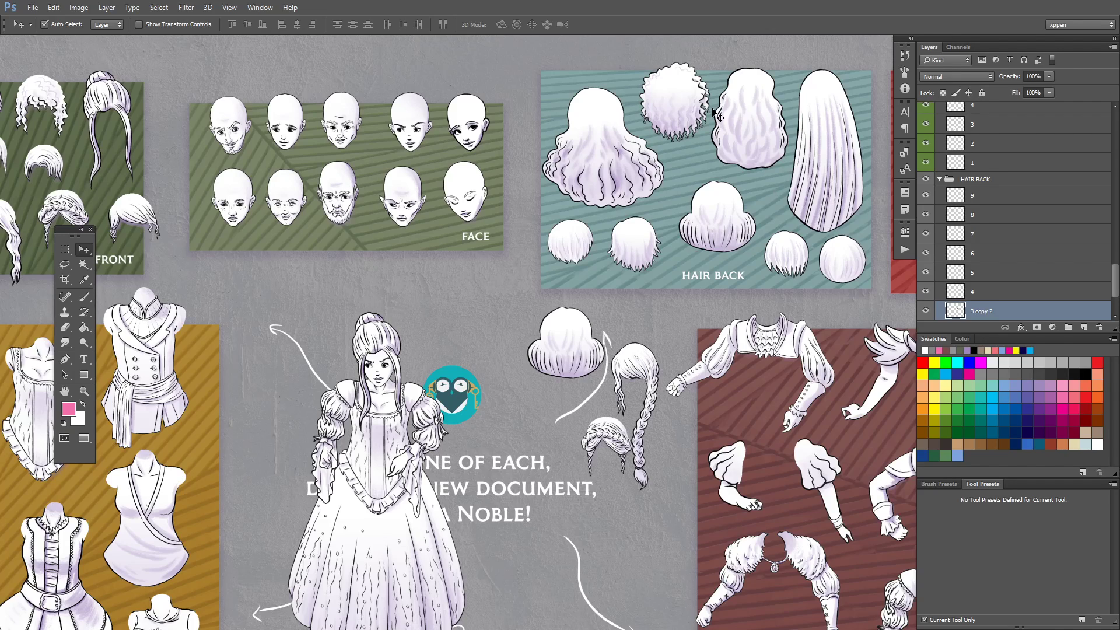
drag(598, 128, 381, 356)
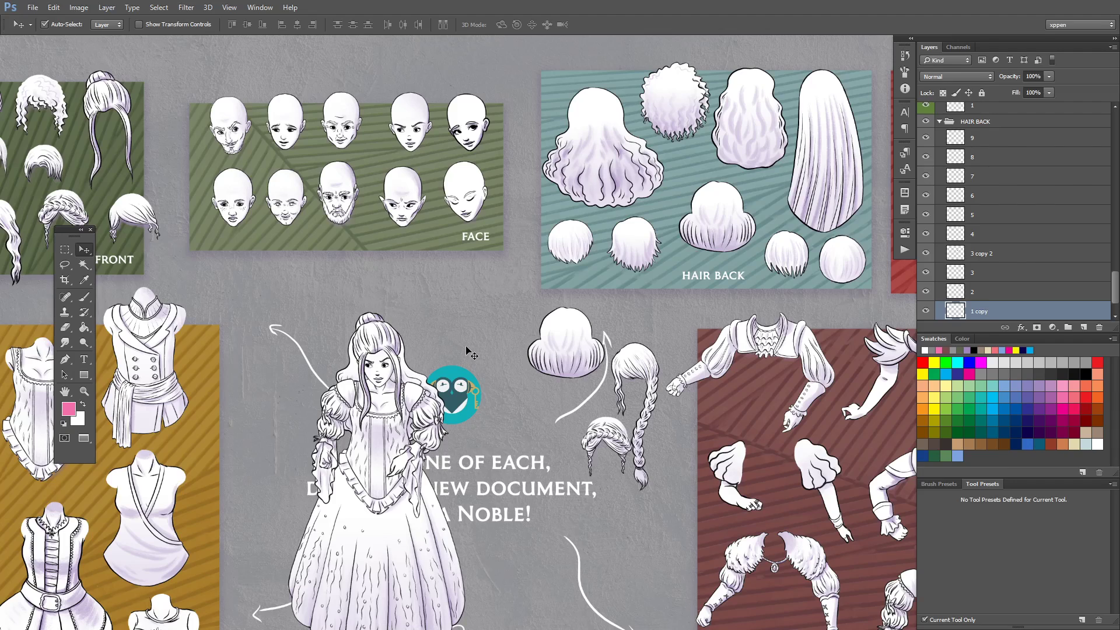
Place a copy of the necklace from the ACCESSORY section around the figure's neck.
drag(445, 383, 478, 255)
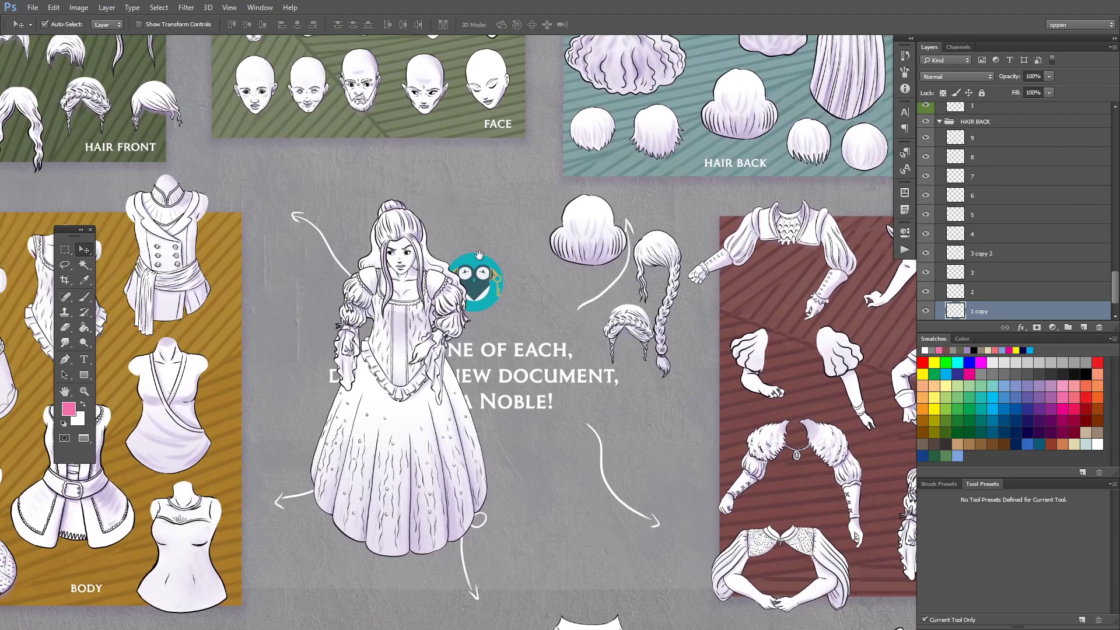
drag(593, 315, 360, 405)
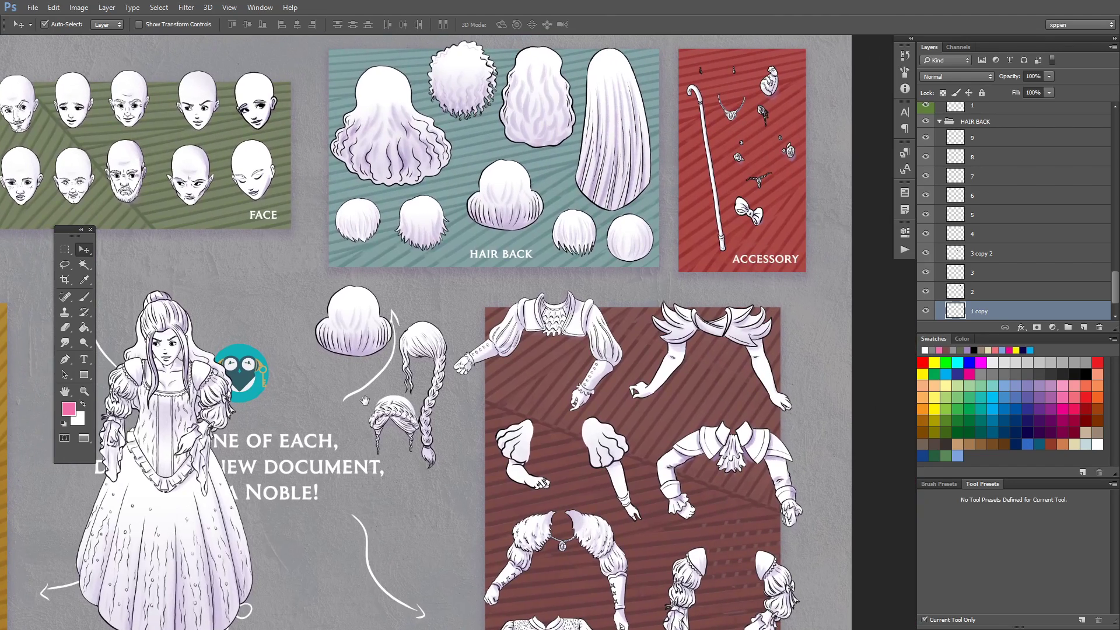
drag(723, 128, 170, 384)
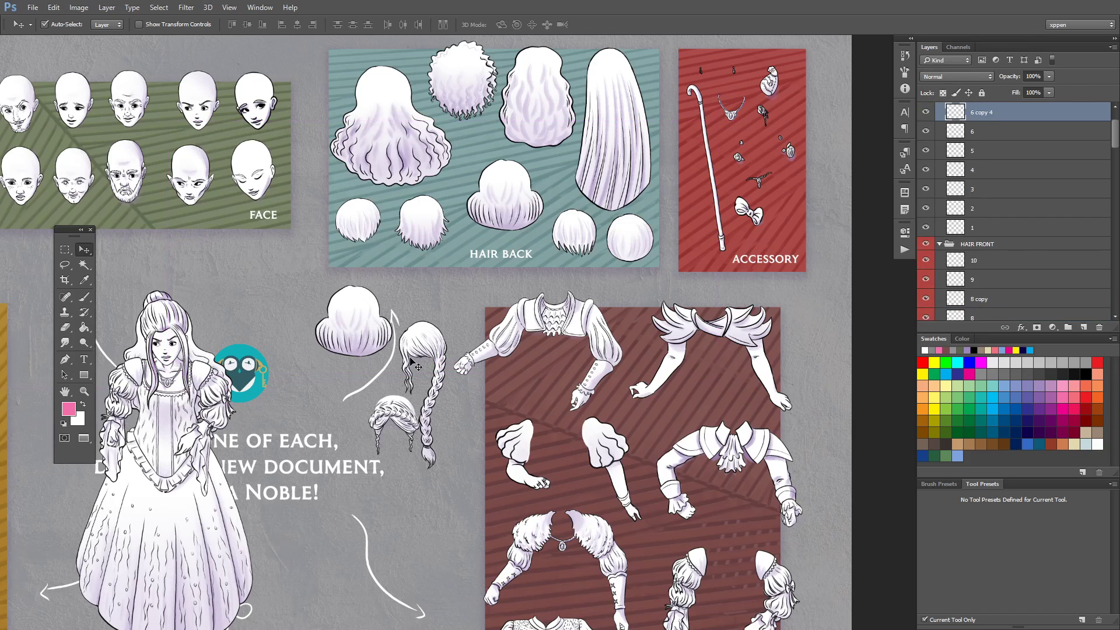
Select all the pieces of the assembled noblewoman and copy them together into the Untitled-1 document.
drag(250, 329, 380, 320)
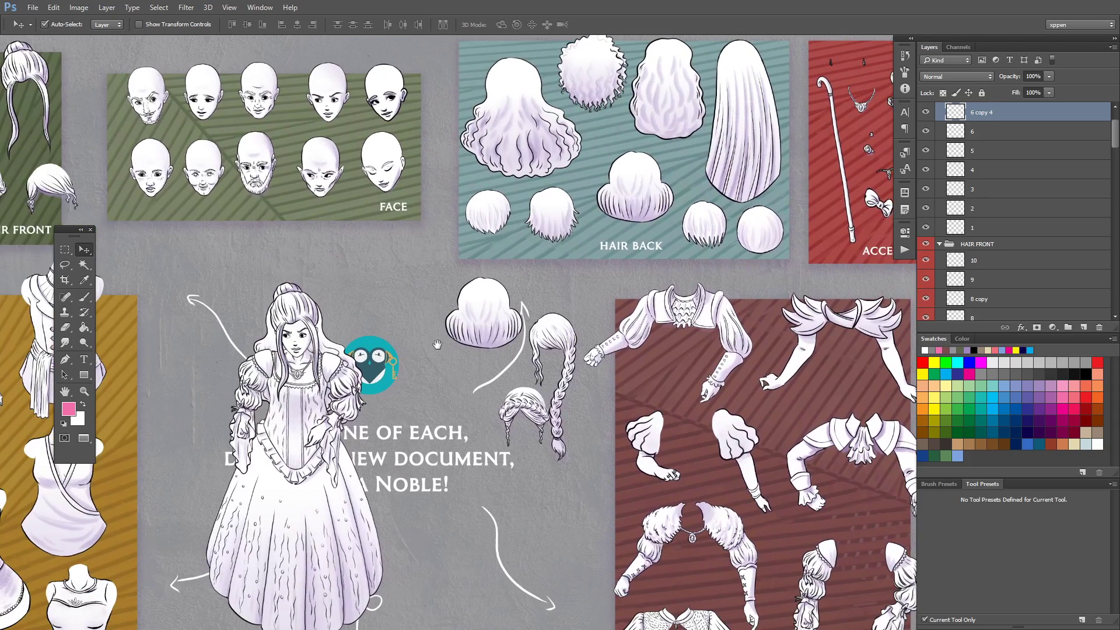
drag(438, 344, 482, 307)
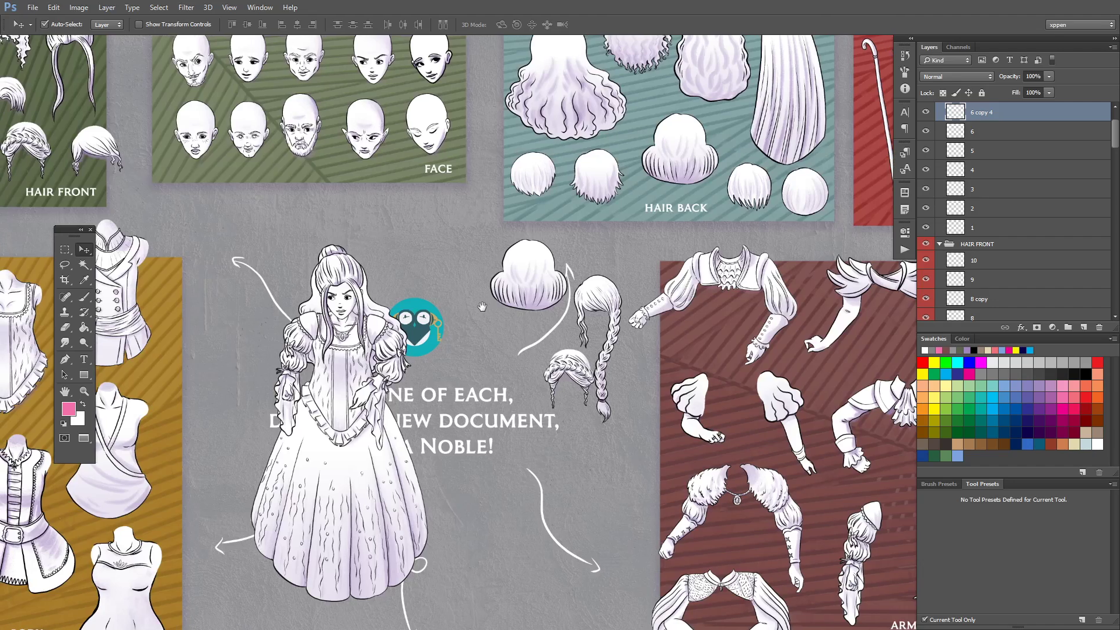
drag(483, 392, 556, 340)
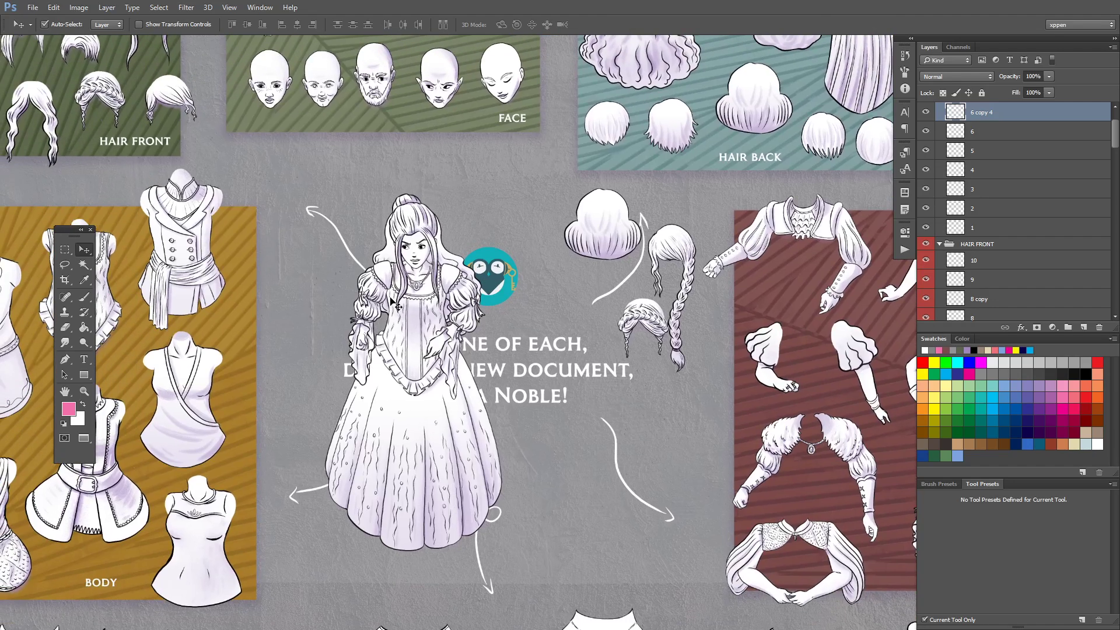
drag(326, 184, 533, 558)
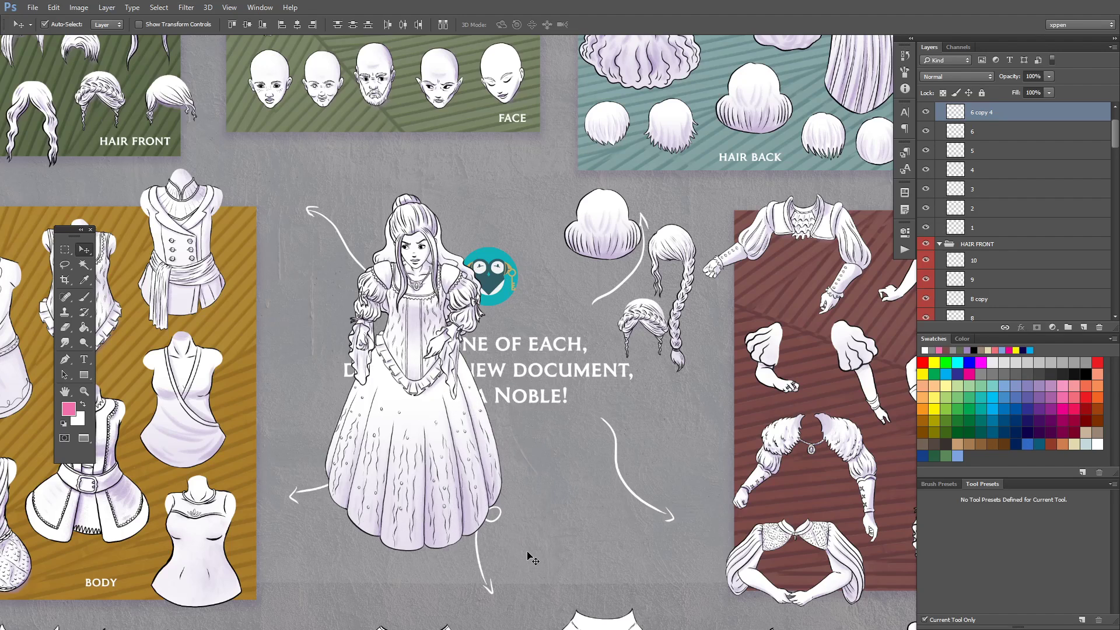
mouse_move(401, 331)
mouse_down()
mouse_move(452, 403)
mouse_move(432, 318)
mouse_move(376, 335)
mouse_move(384, 324)
mouse_up()
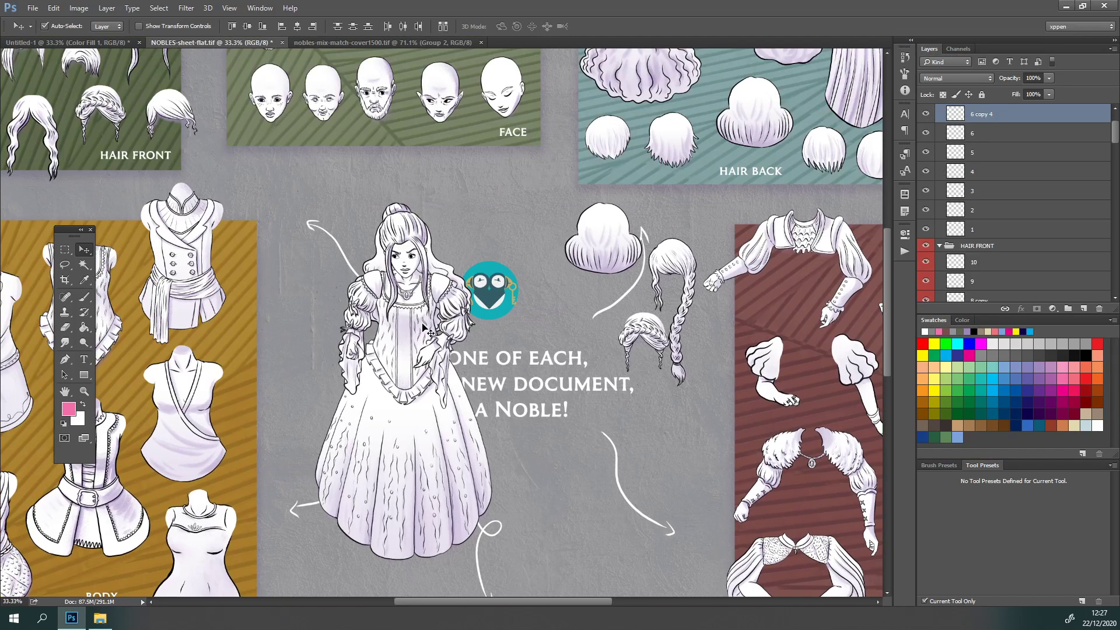
drag(417, 339, 454, 269)
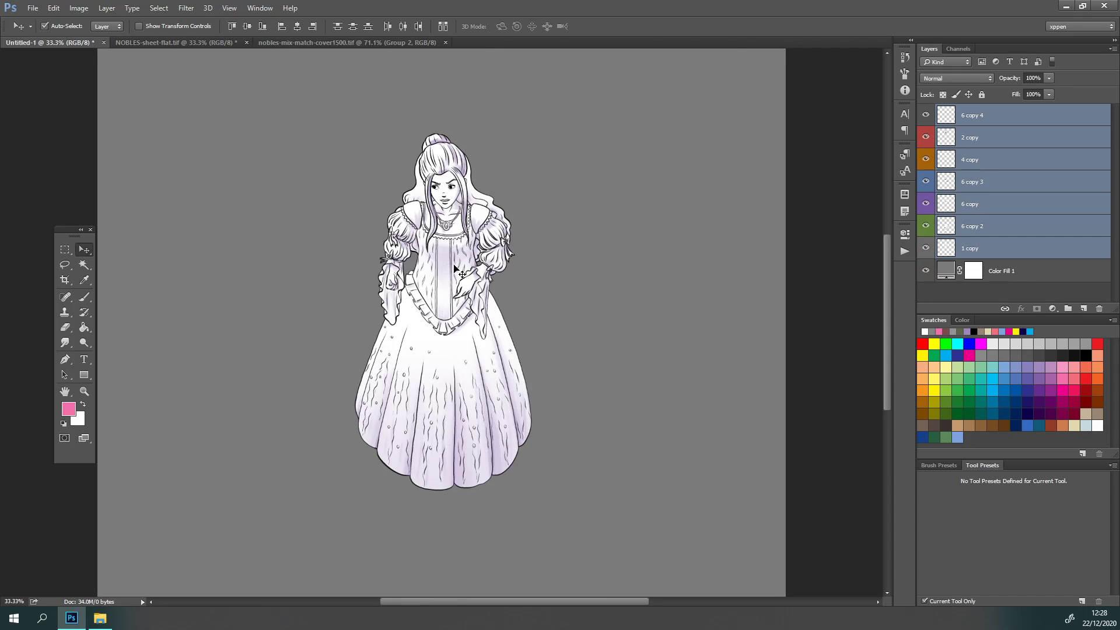
Move the arms, back hair, face and bun hair away from the dress as separate pieces in the new document.
click(1055, 280)
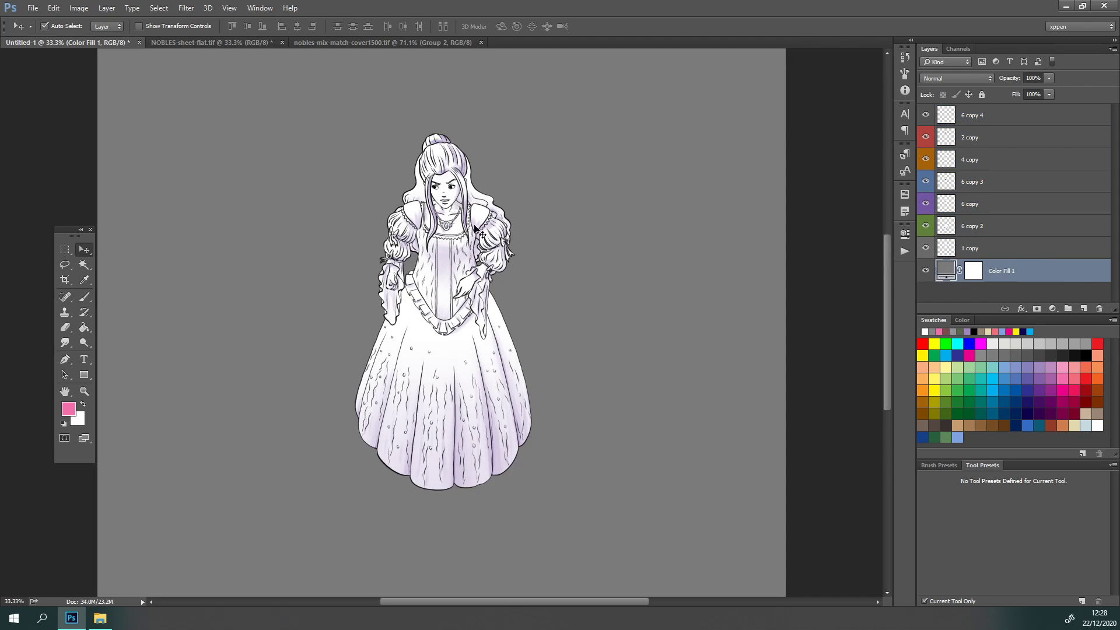
drag(490, 224, 696, 205)
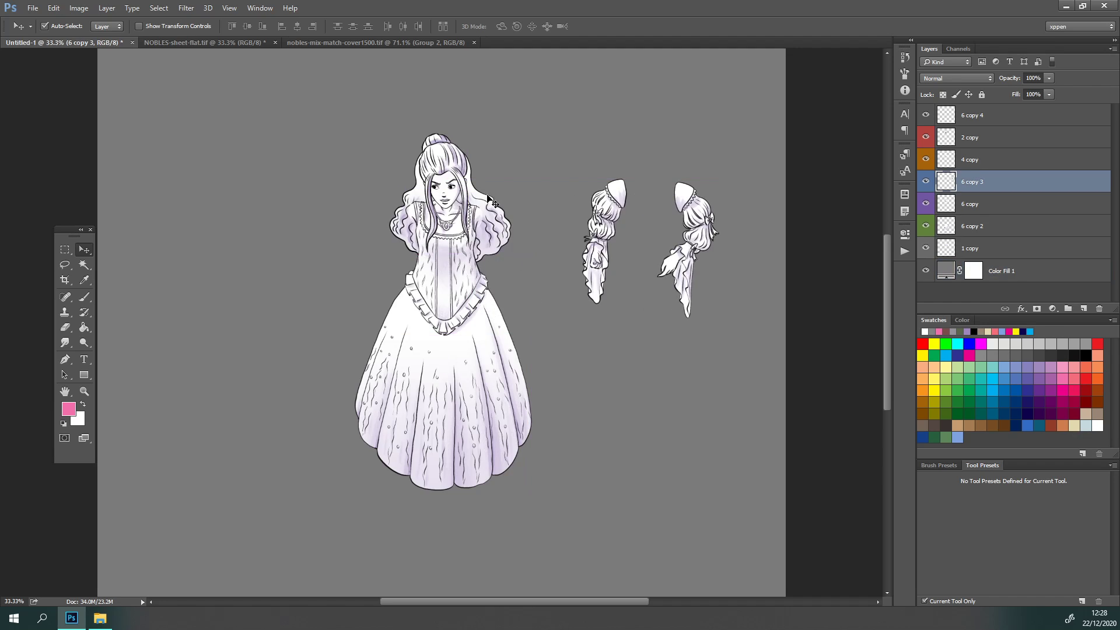
drag(424, 201, 574, 183)
drag(455, 191, 571, 86)
drag(461, 156, 318, 120)
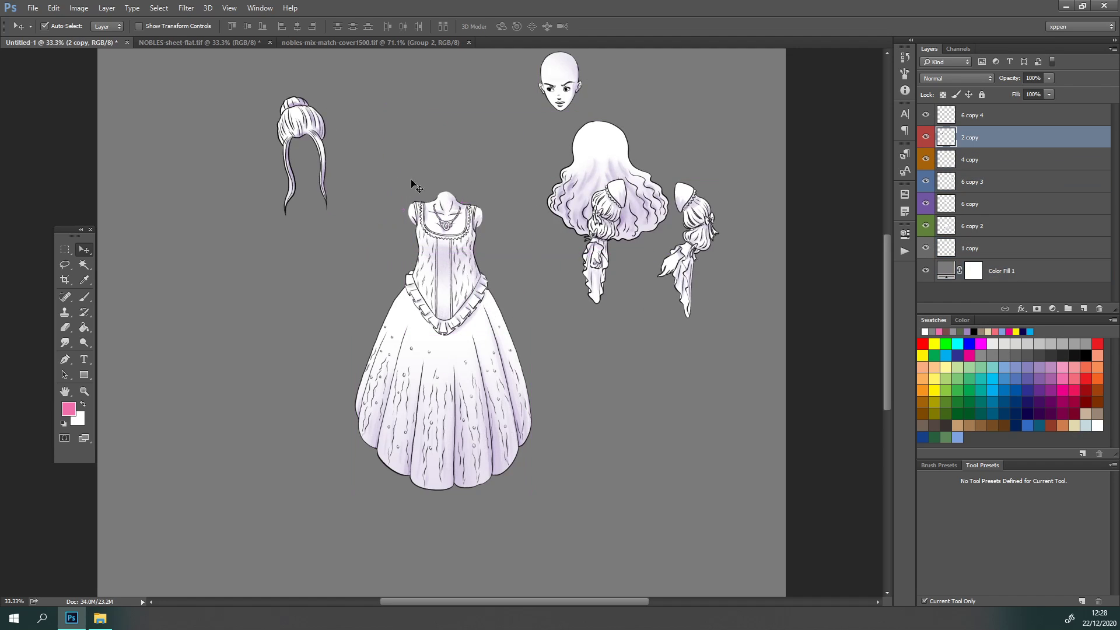
Move the bodice and the necklace away from the skirt as separate pieces.
drag(445, 219, 530, 134)
click(451, 227)
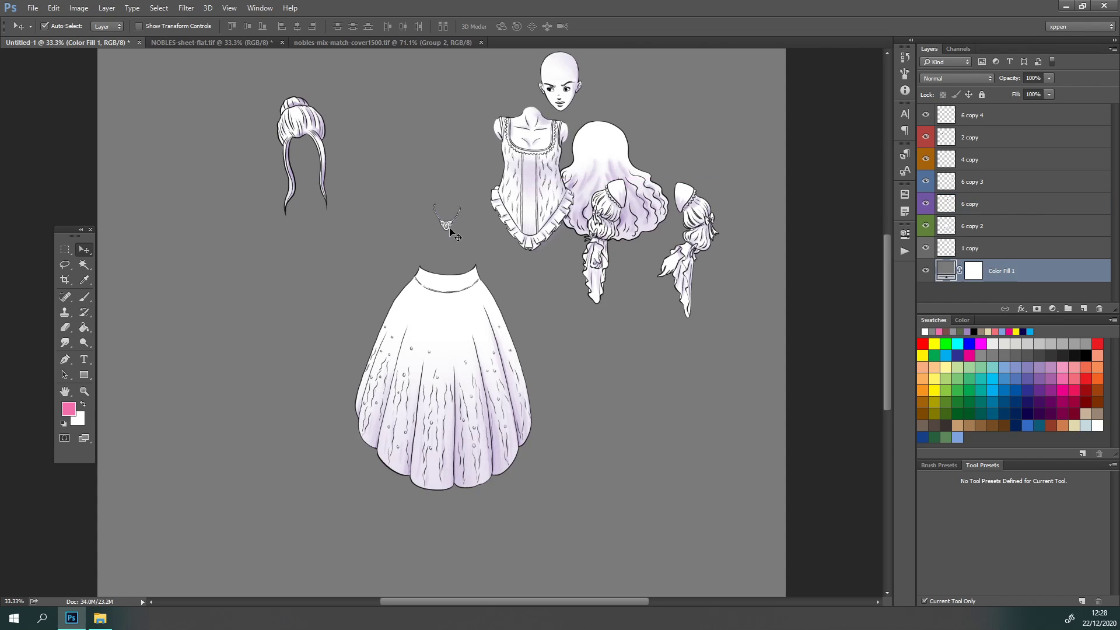
drag(451, 227, 426, 158)
Place the bodice back on the skirt and adjust its height so the ruffled hem covers the skirt's waistband.
drag(525, 146, 443, 228)
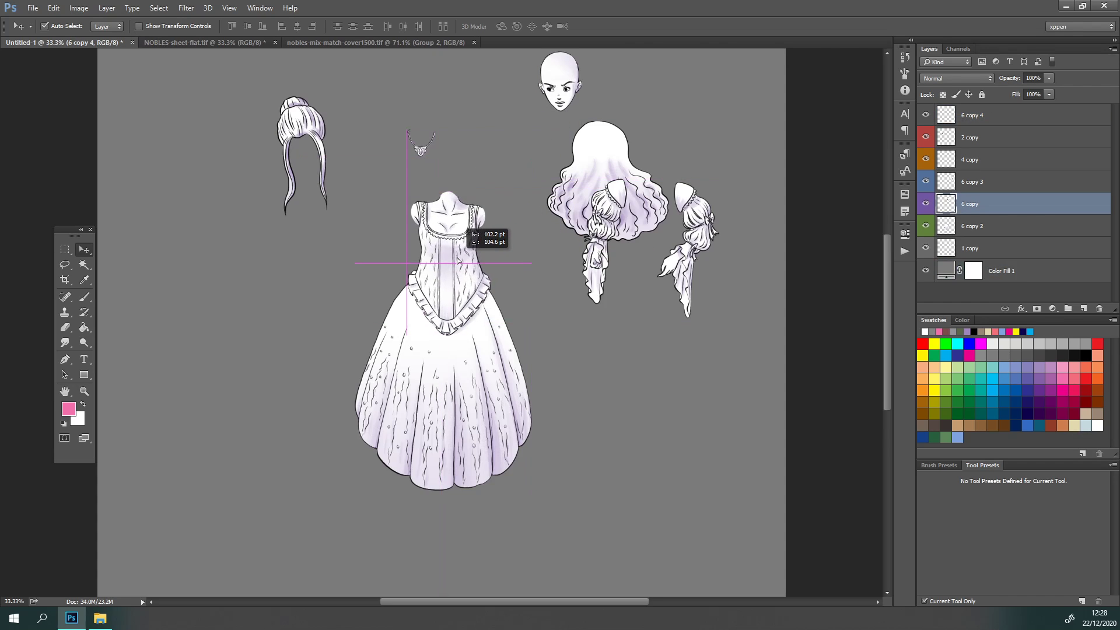
click(84, 392)
click(429, 138)
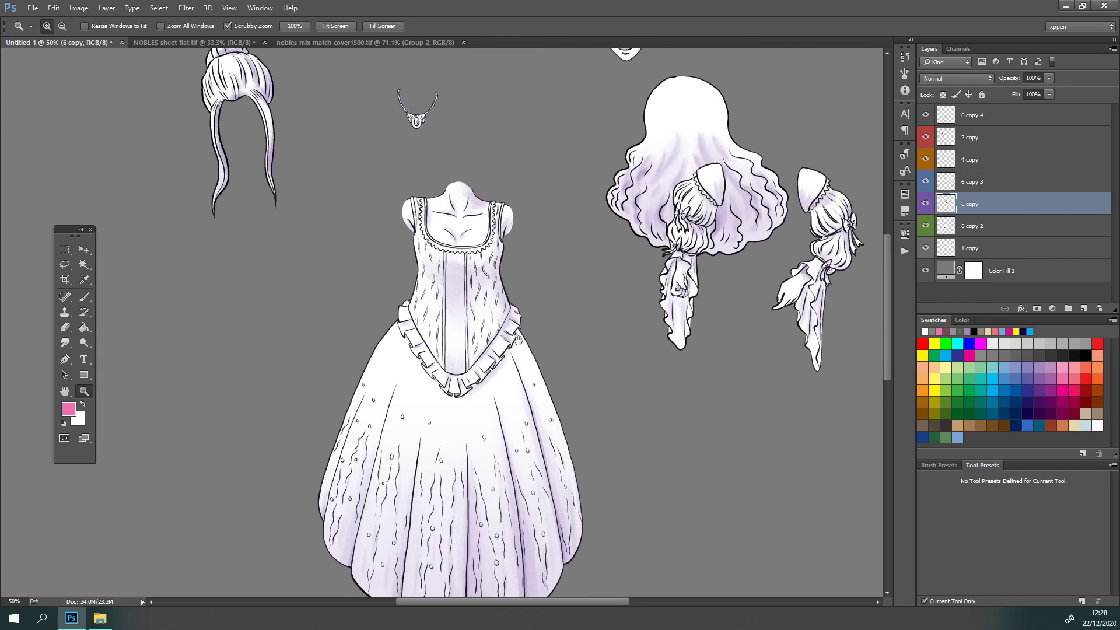
click(85, 249)
drag(454, 331, 448, 270)
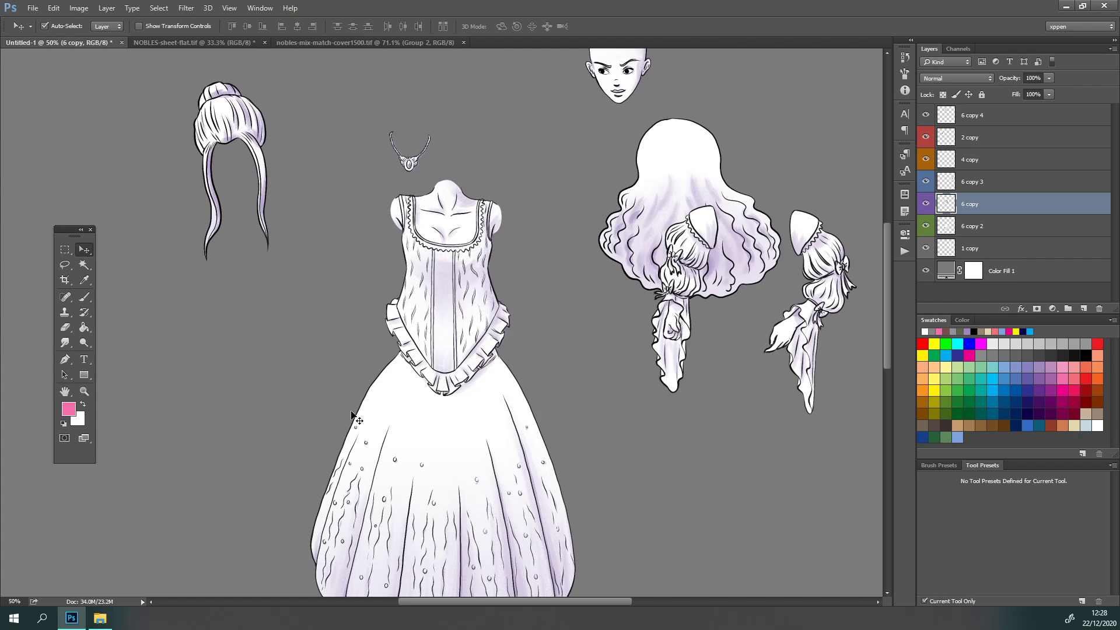
drag(376, 479, 369, 375)
drag(418, 218, 422, 293)
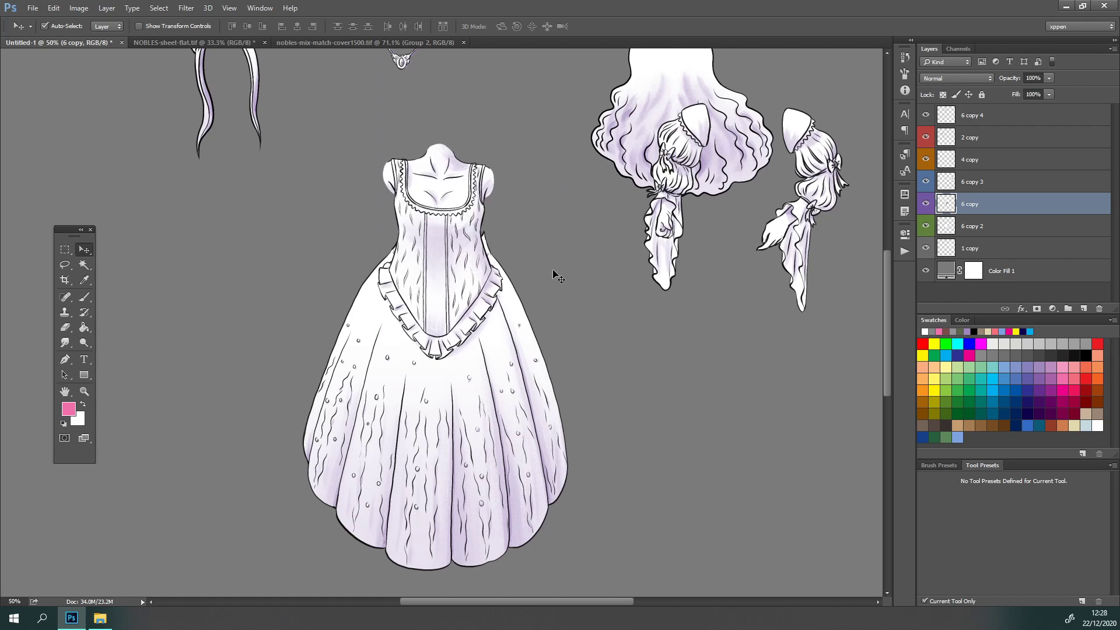
drag(468, 295, 469, 285)
drag(469, 286, 471, 280)
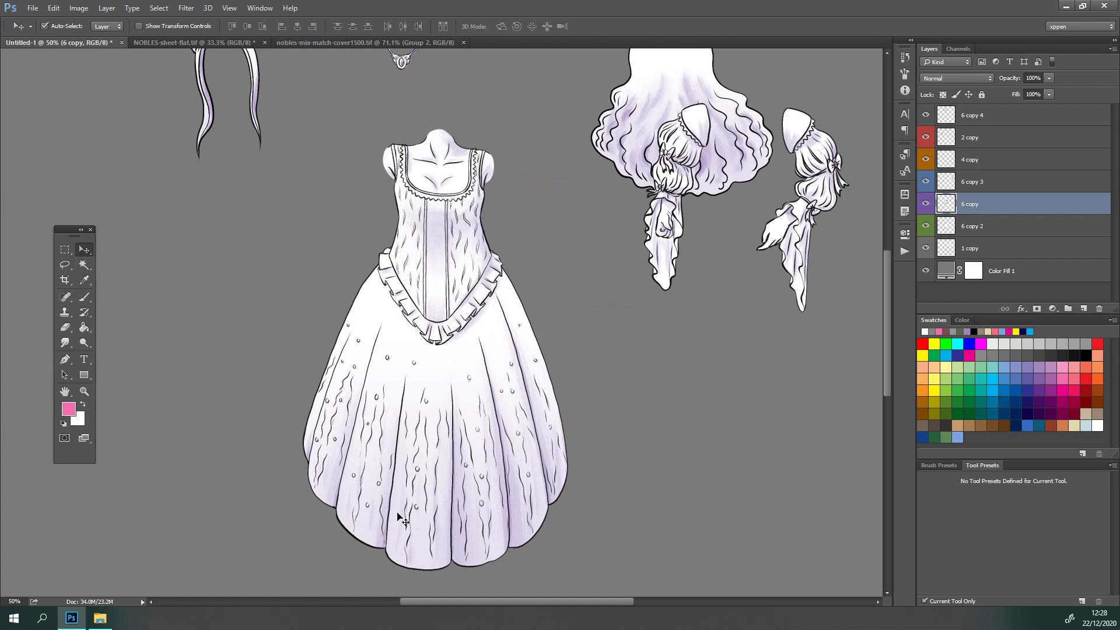
Place the bald face on the bodice's neck and nudge it down and sideways until it lines up.
drag(539, 277, 537, 390)
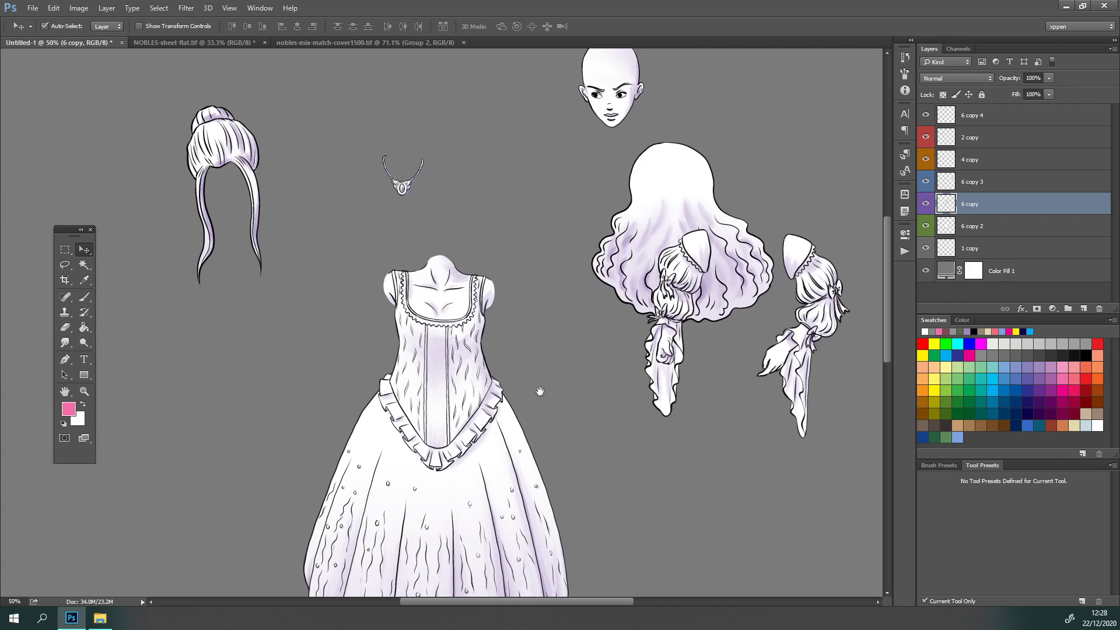
drag(611, 76, 431, 247)
key(Down)
key(Down)
key(Down)
key(Down)
key(Down)
key(Right)
key(Right)
key(Right)
key(Right)
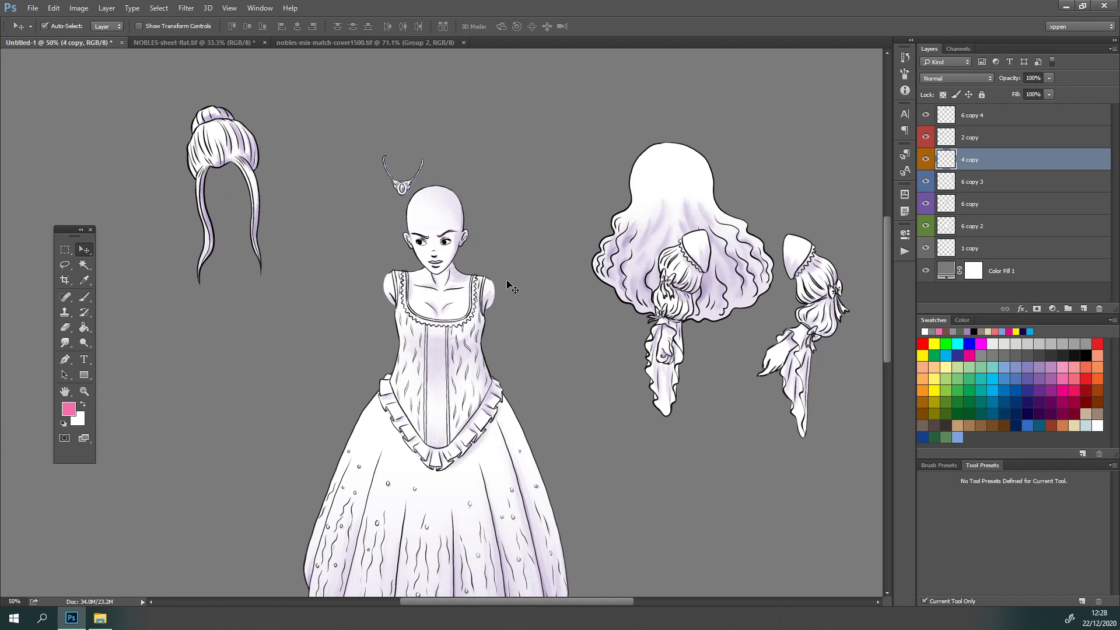
key(Right)
key(Right)
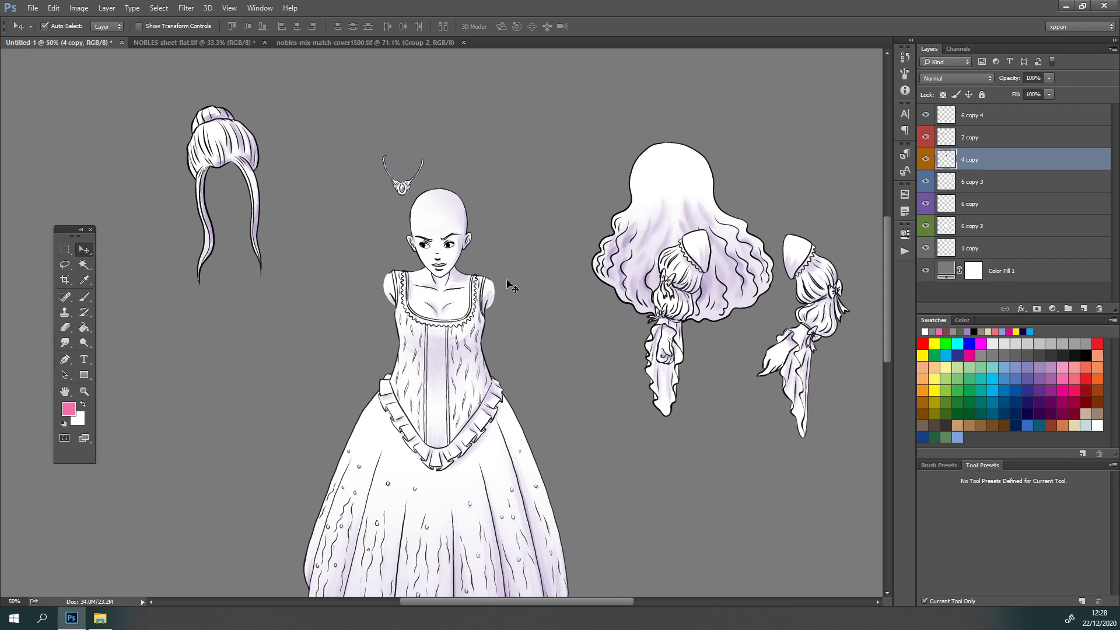
key(Left)
key(Right)
key(Left)
key(Right)
Place the puff-sleeved arms on the figure's shoulders and flip them horizontally.
drag(827, 288, 529, 331)
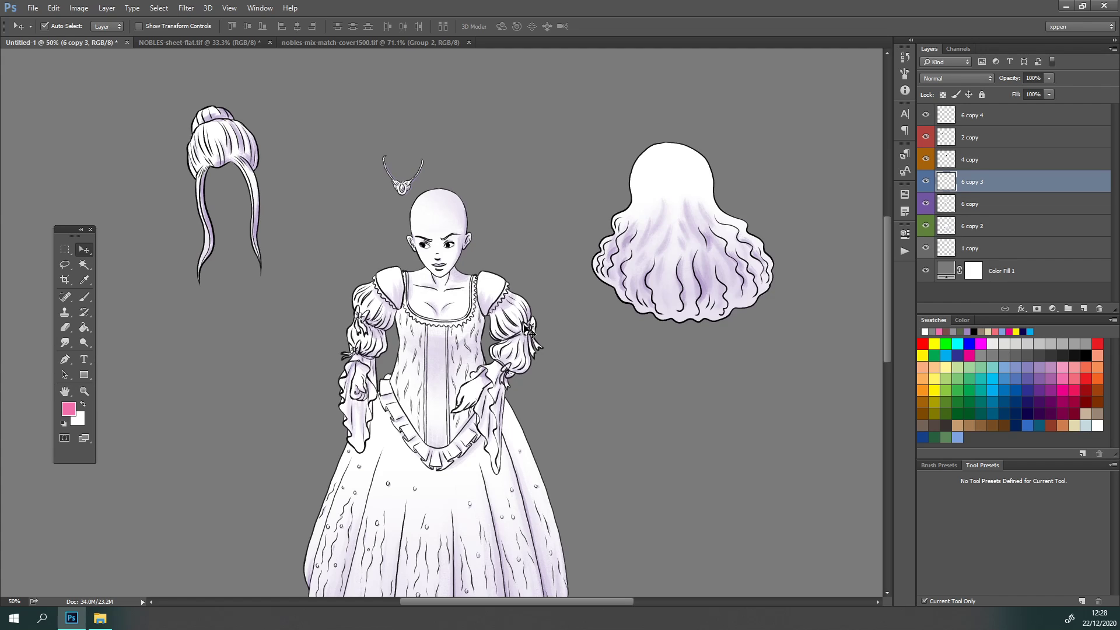
key(ctrl+t)
right_click(501, 318)
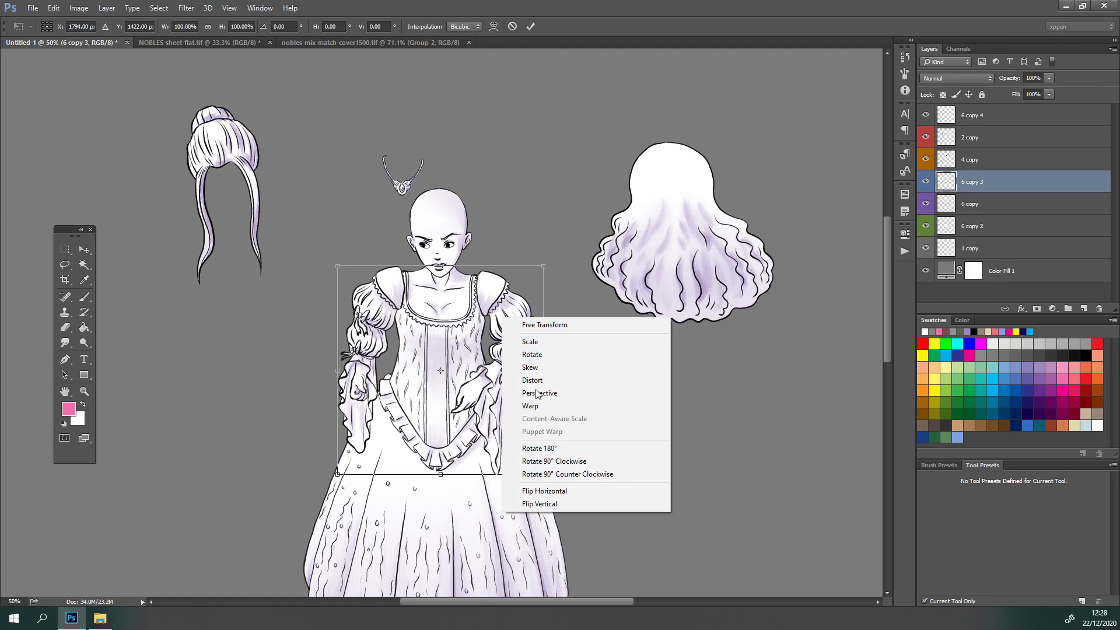
click(547, 492)
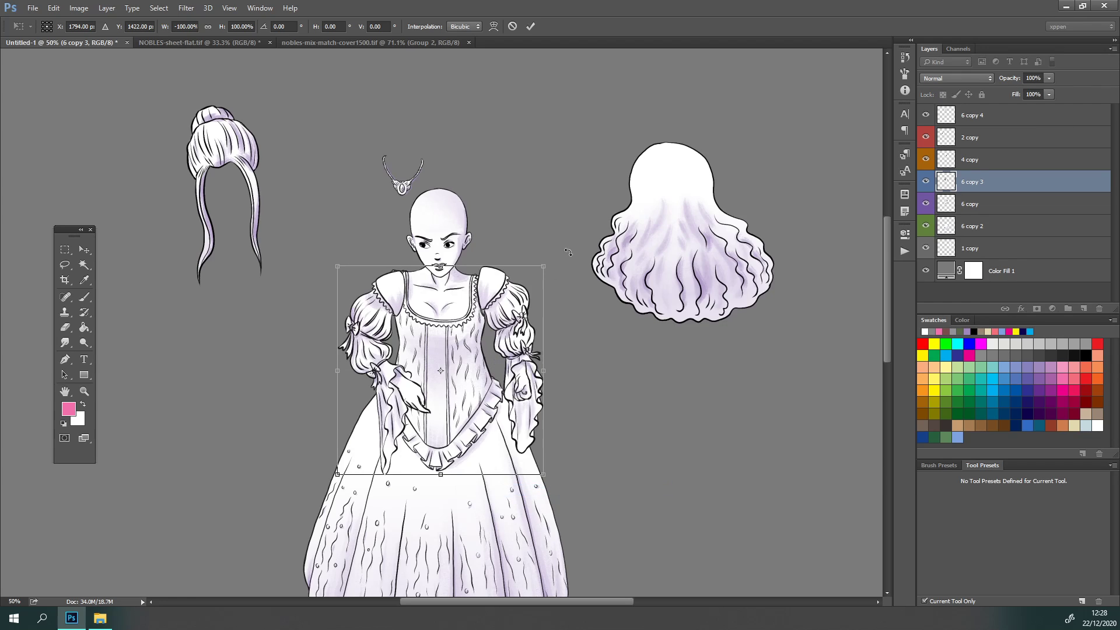
Rotate the arms 4.93° clockwise and nudge them down and slightly left to fit the shoulders.
mouse_move(568, 252)
mouse_down()
mouse_move(593, 243)
mouse_move(567, 266)
mouse_up()
drag(523, 319, 517, 316)
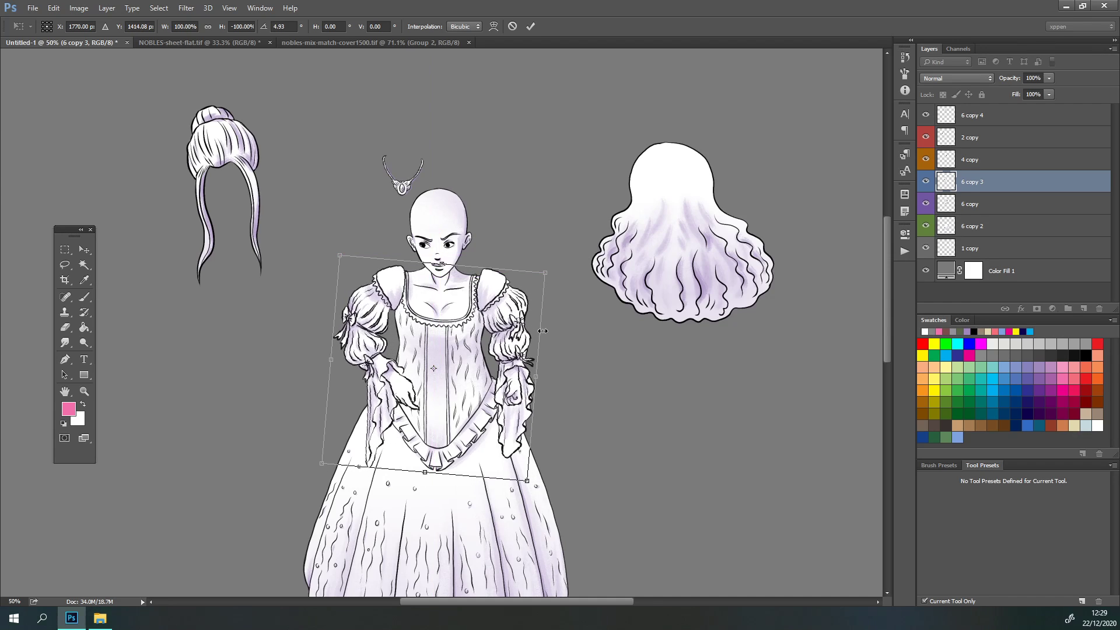
key(Down)
key(Down)
key(Down)
key(Down)
key(Down)
key(Down)
key(Down)
key(Down)
key(Down)
key(Down)
key(Left)
key(Left)
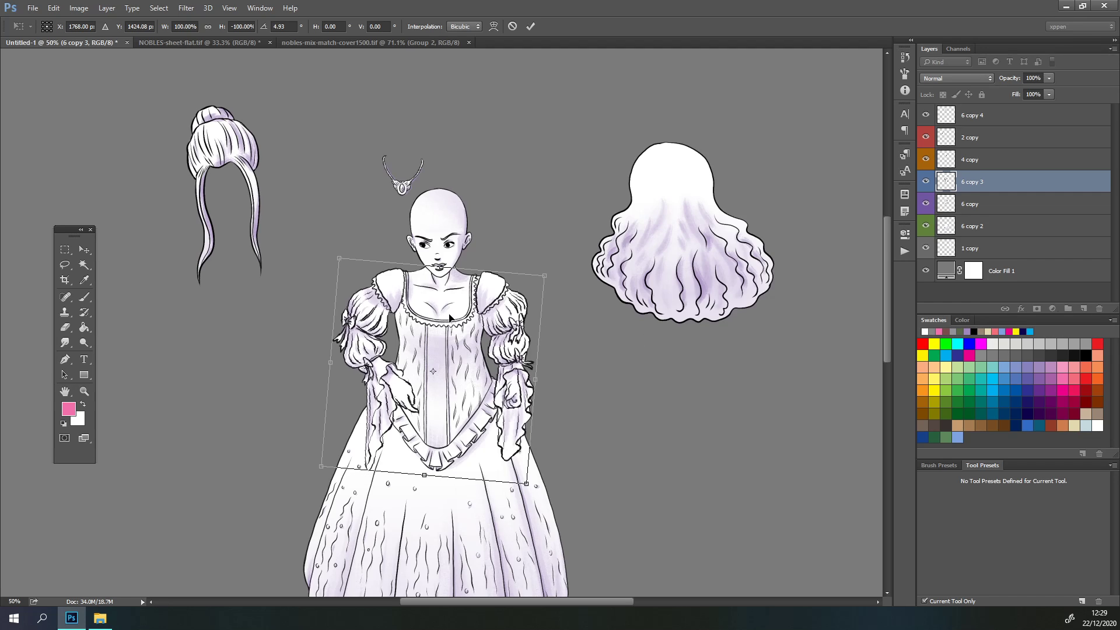
key(Return)
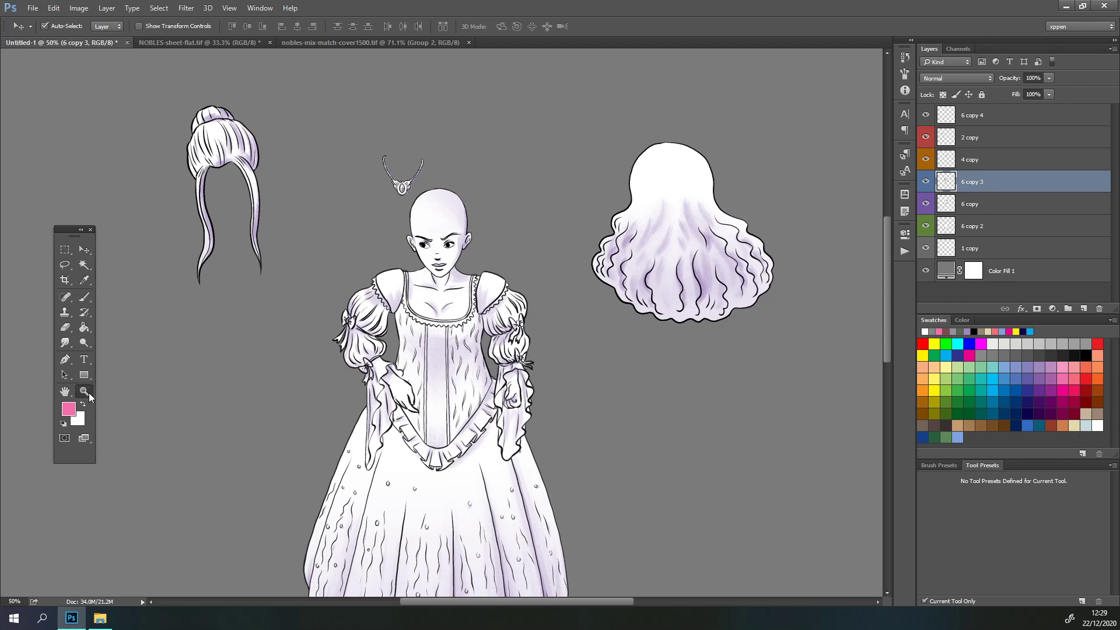
Place the necklace around the figure's neck and nudge it slightly left.
alt+click(523, 453)
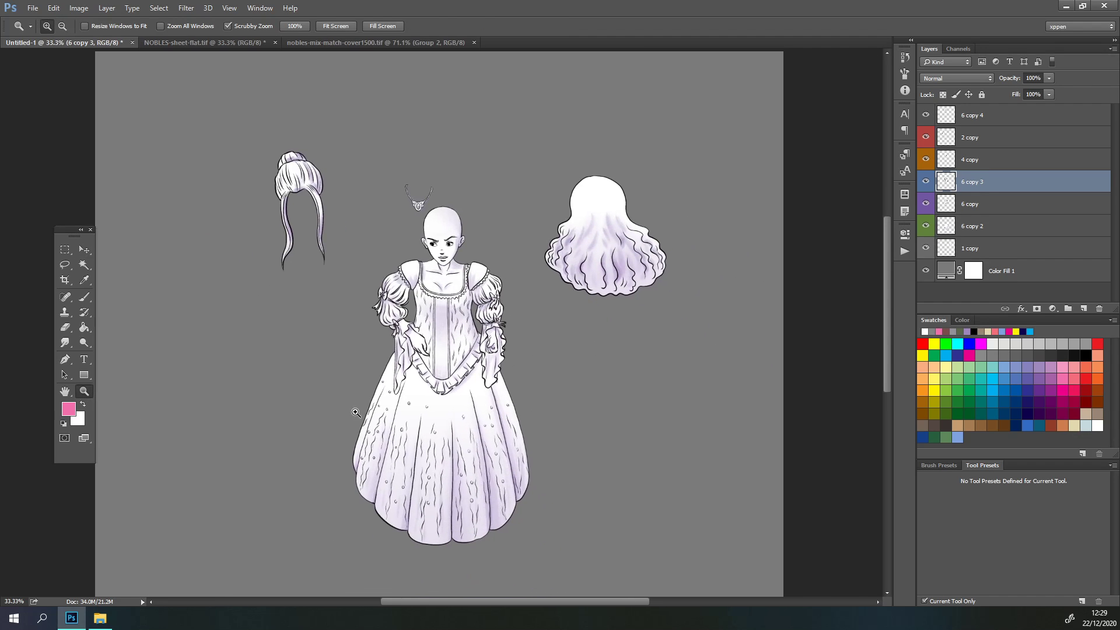
click(473, 251)
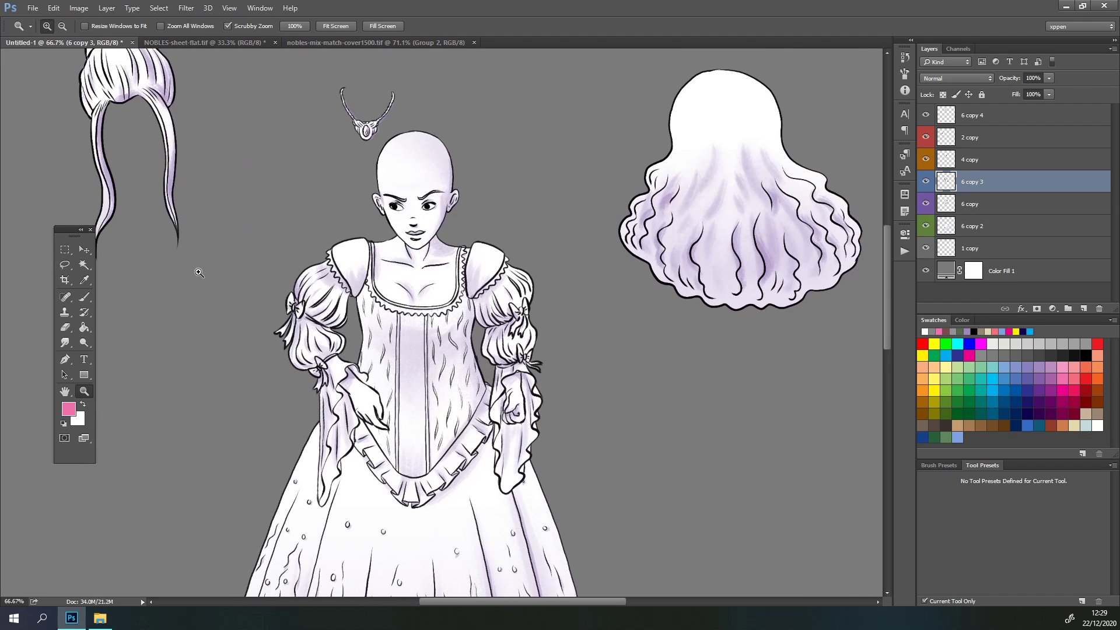
click(84, 249)
drag(357, 128, 416, 283)
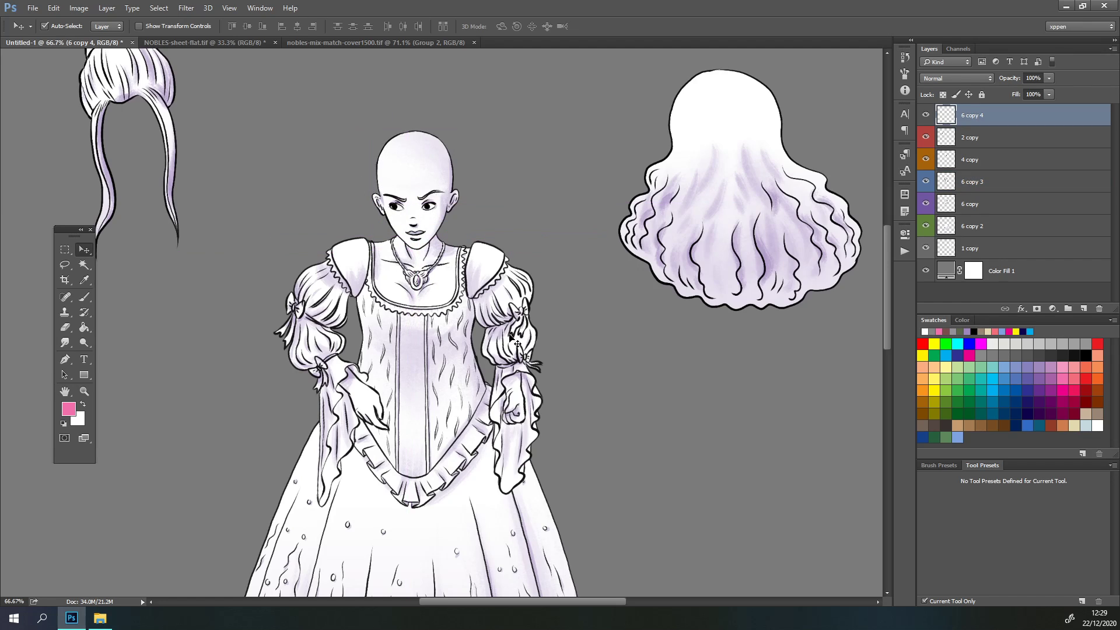
key(Left)
key(Left)
key(Left)
key(Left)
Place the bun hair on the figure's head, rotate it 9.30° clockwise and nudge it to fit around the face.
scroll(543, 234, up, 5)
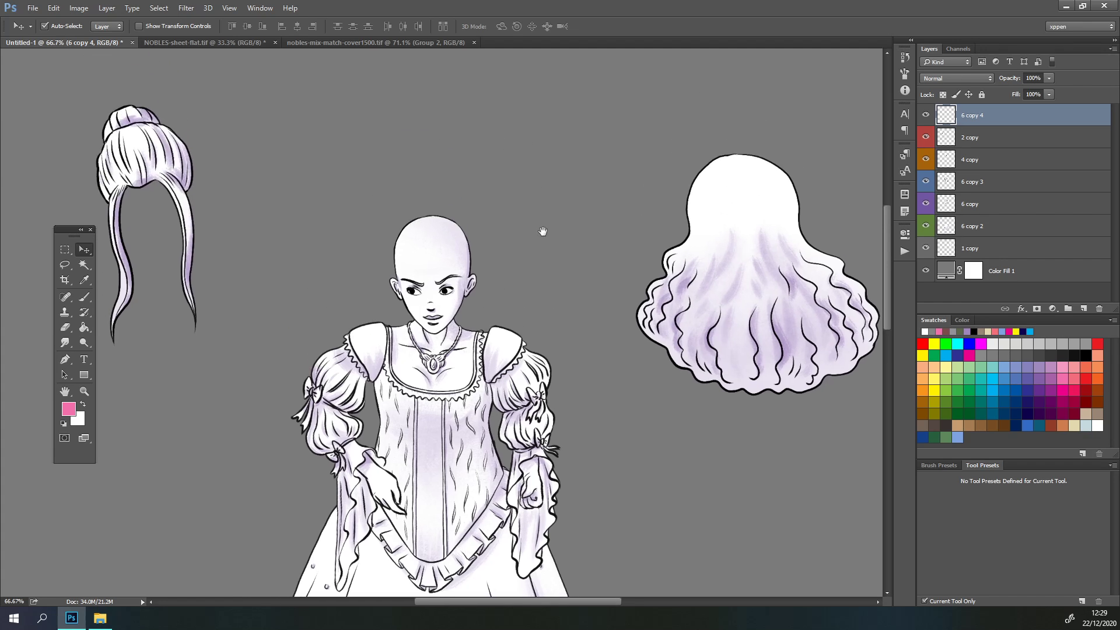
drag(165, 173, 443, 247)
key(ctrl+t)
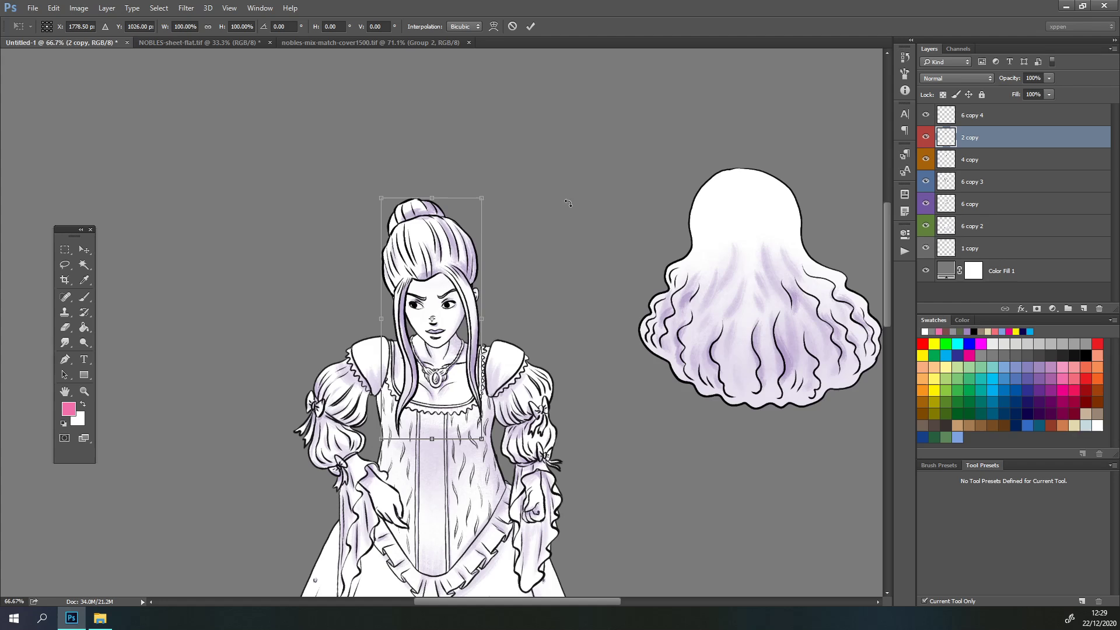
drag(567, 206, 562, 235)
drag(483, 273, 480, 279)
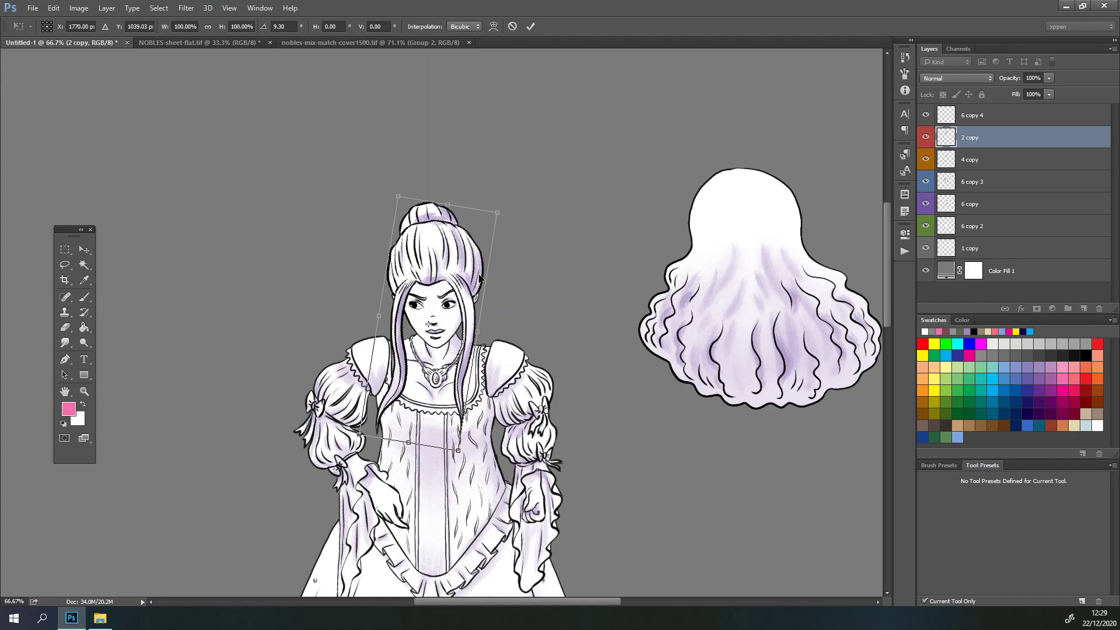
key(Left)
key(Up)
key(Up)
key(Left)
key(Right)
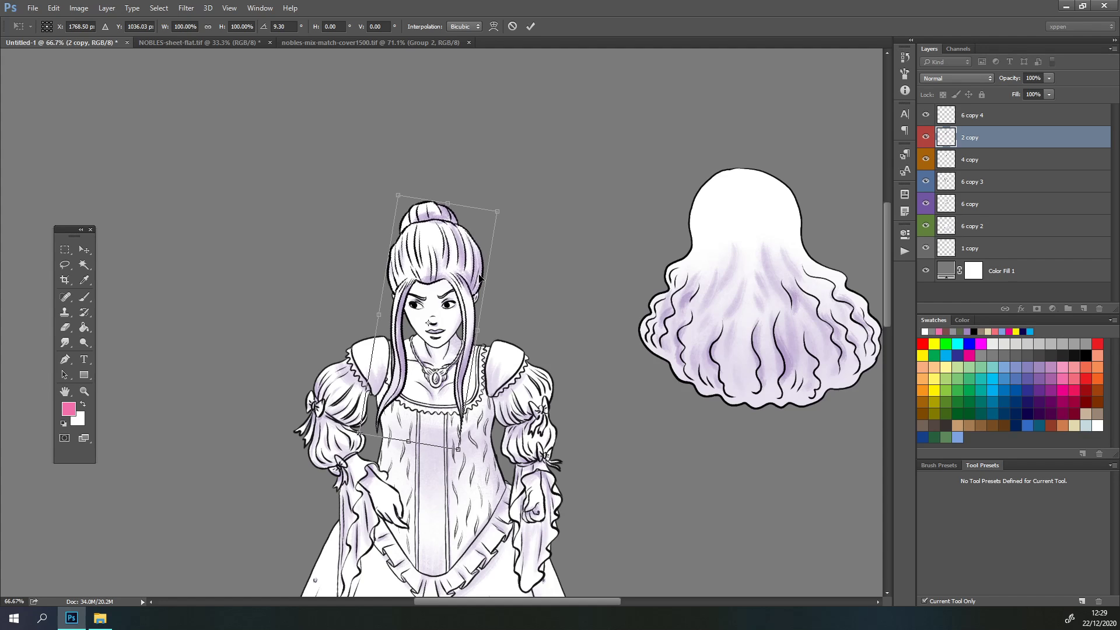
key(Return)
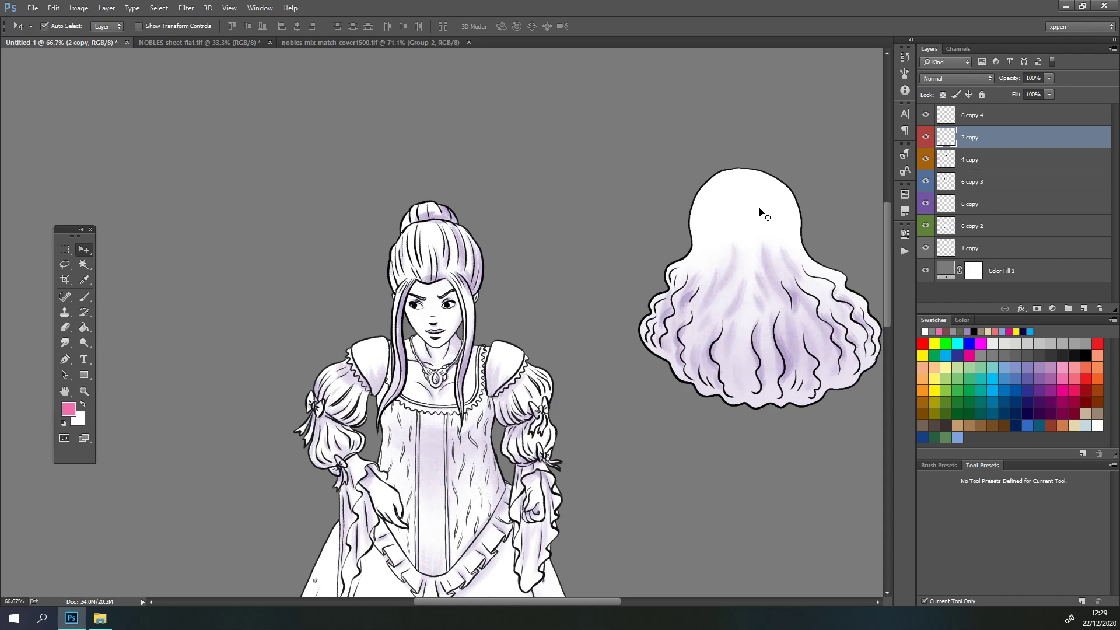
Place the long wavy back hair behind the figure's head and view the whole figure.
drag(760, 211, 452, 264)
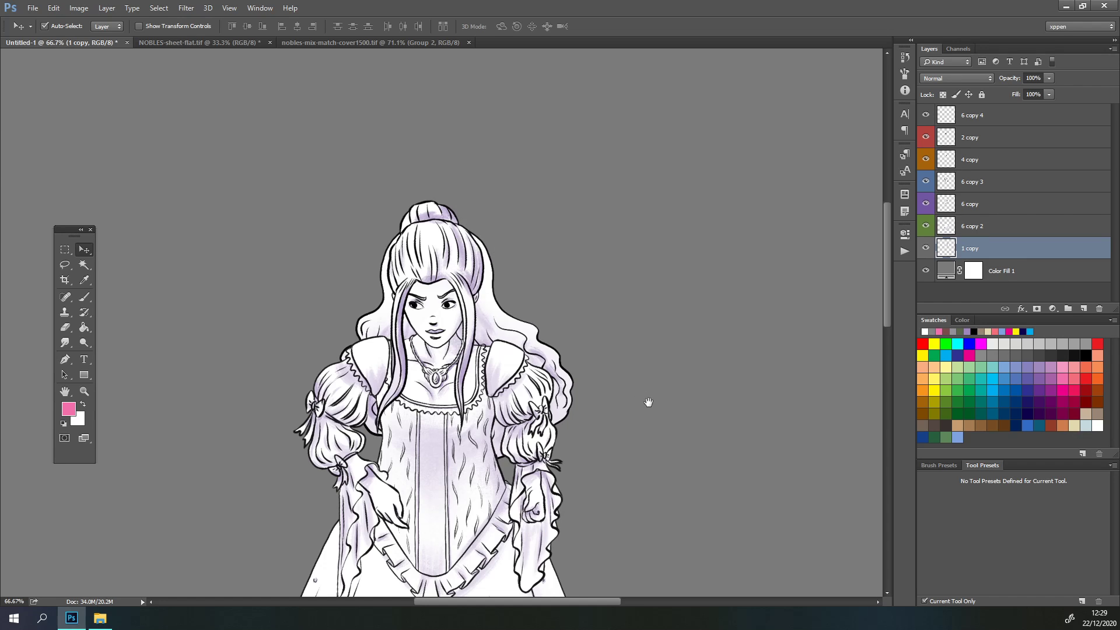
drag(648, 403, 636, 277)
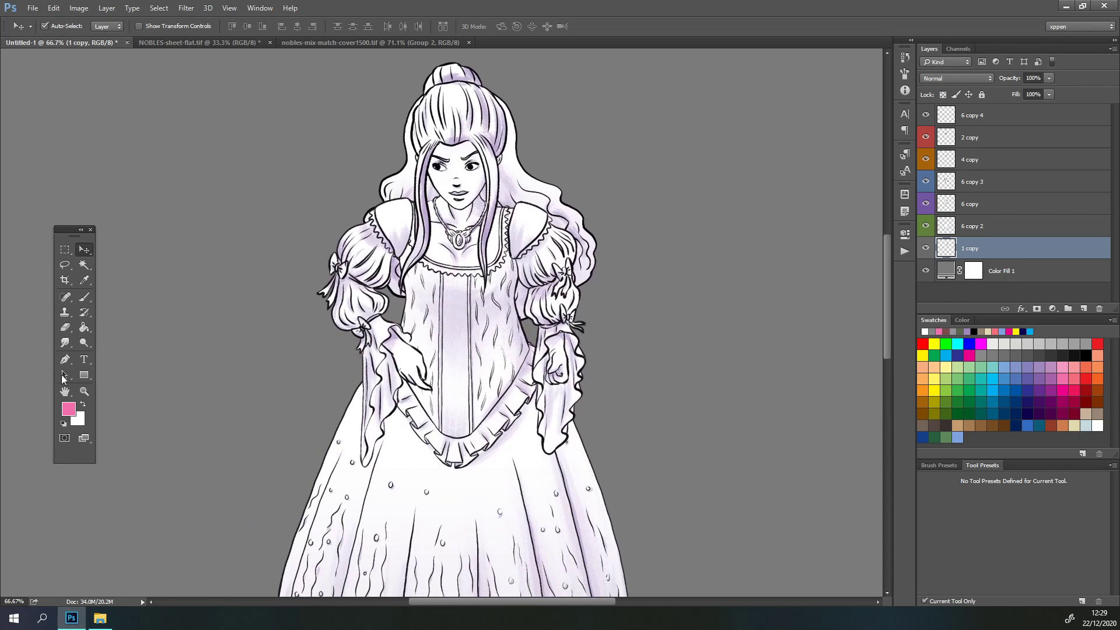
click(84, 392)
alt+click(604, 388)
alt+click(598, 387)
drag(671, 423, 636, 365)
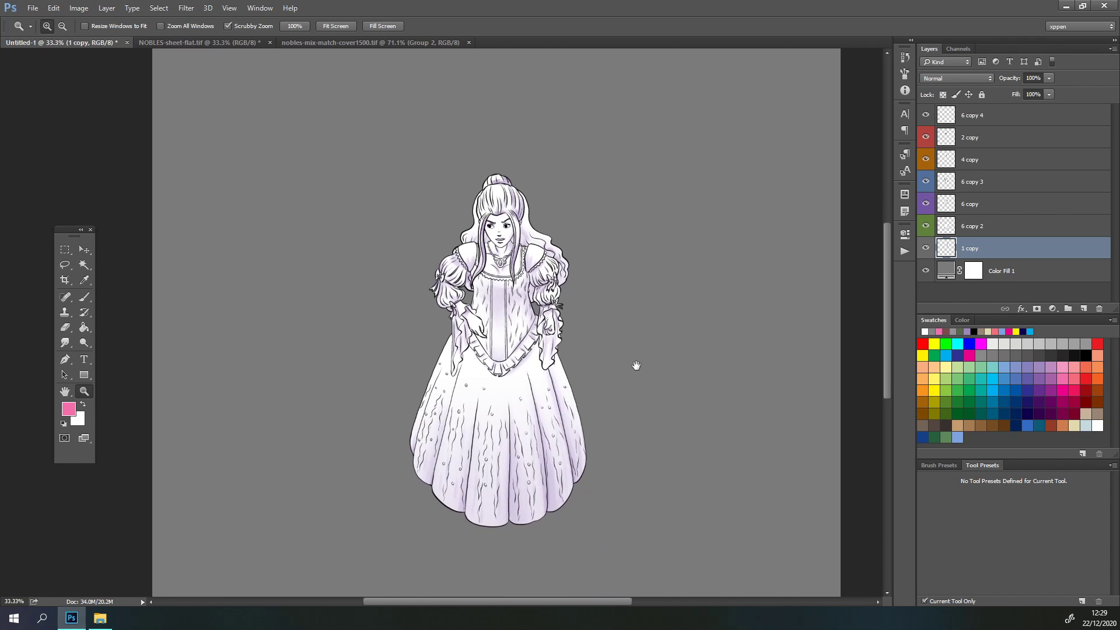
Lock the Color Fill 1 background layer so it cannot be moved.
click(84, 250)
drag(620, 301, 566, 303)
drag(373, 178, 605, 551)
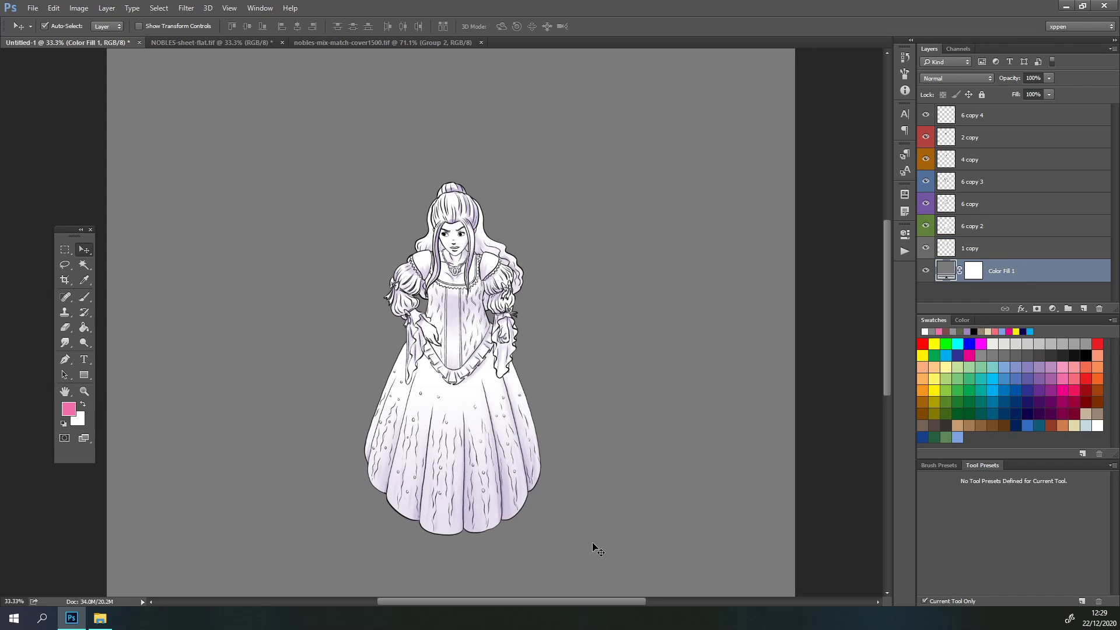
click(980, 97)
Select all the character piece layers except Color Fill 1 and merge them into a single layer.
drag(597, 541, 320, 164)
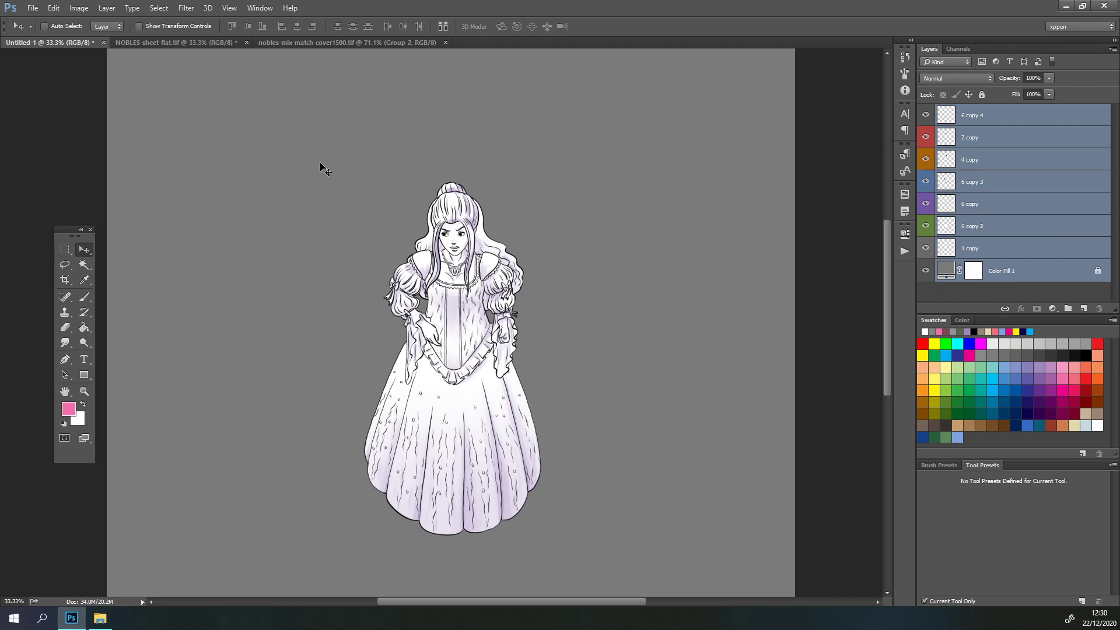
key(ctrl+g)
key(ctrl+z)
ctrl+click(1055, 277)
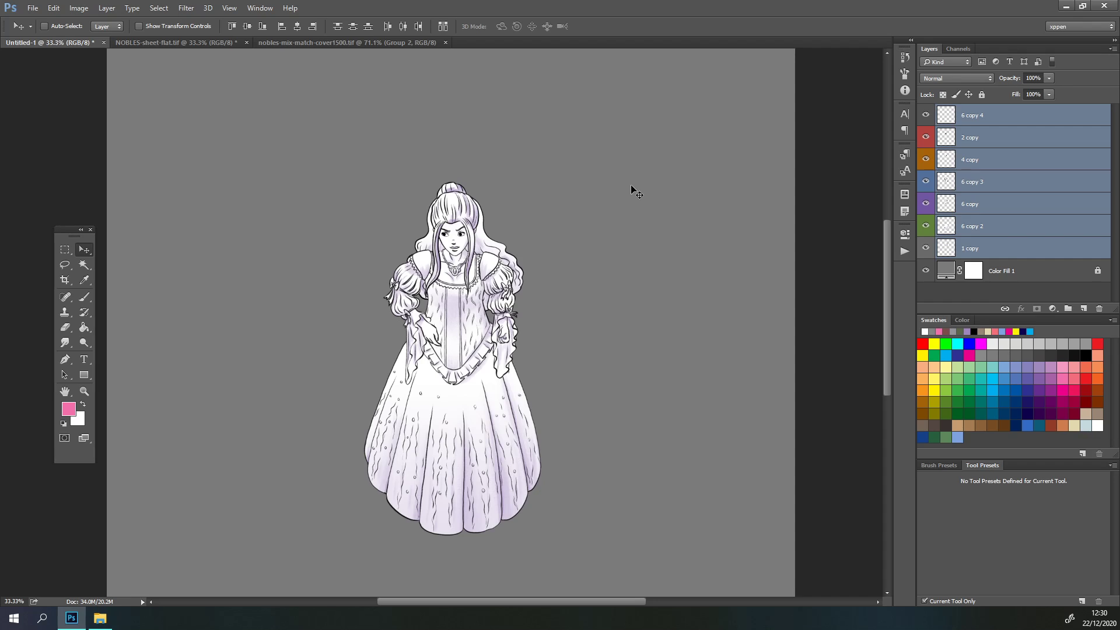
key(ctrl+e)
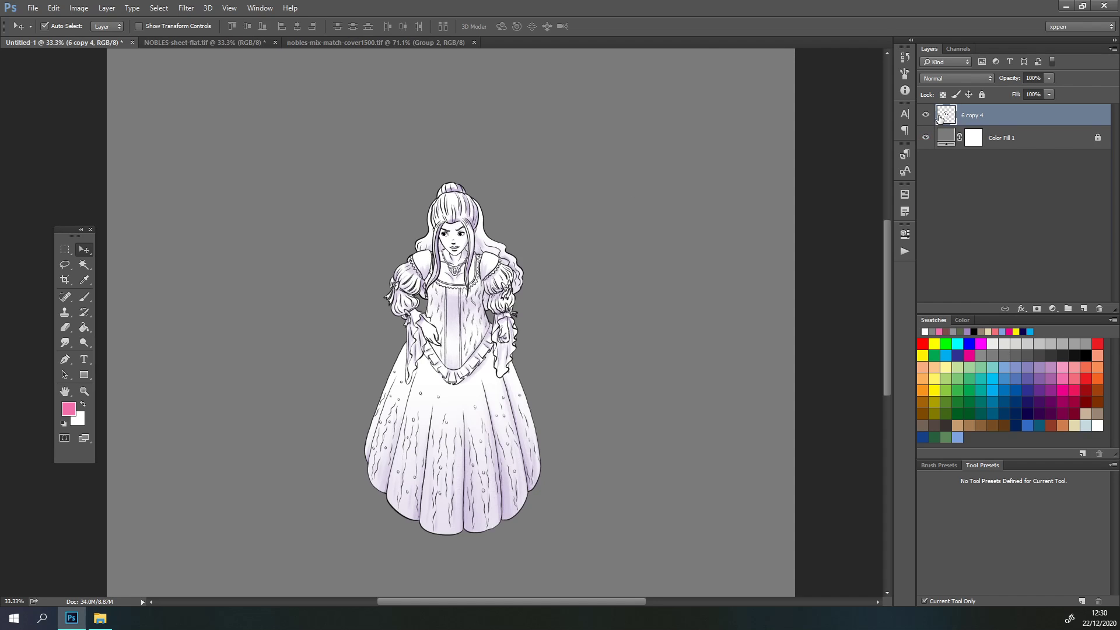
Toggle the merged layer's visibility off and on, and rename the layer NOBLE.
click(926, 116)
click(927, 117)
double_click(976, 115)
text(NOBLE)
key(Return)
Add a Color Overlay effect in Multiply mode to the NOBLE layer.
click(85, 391)
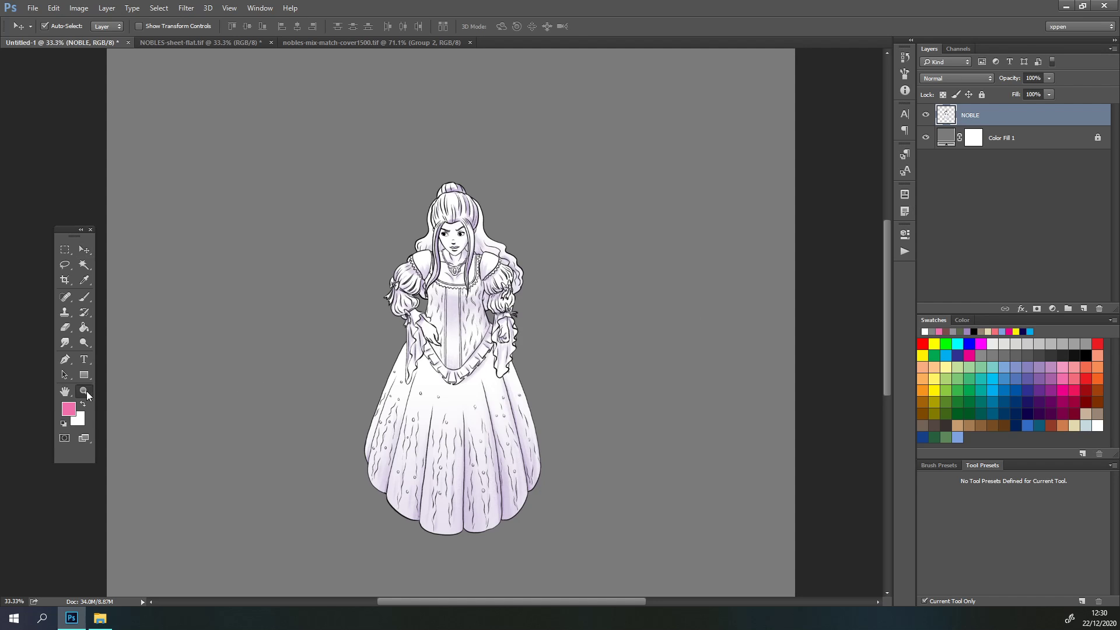
click(505, 375)
drag(599, 413, 640, 400)
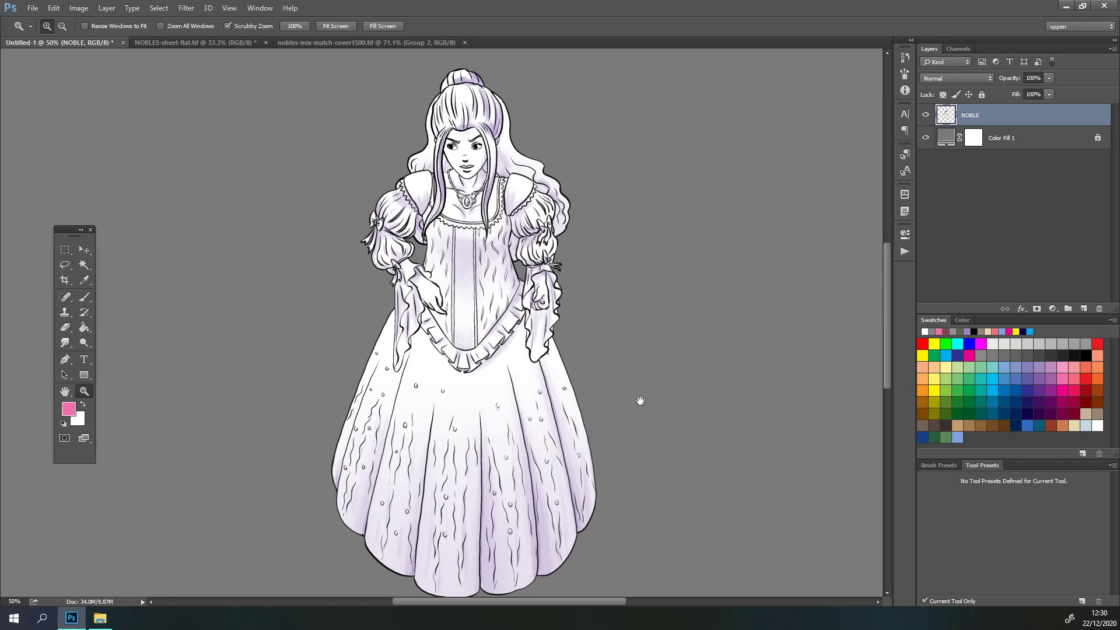
alt+click(644, 397)
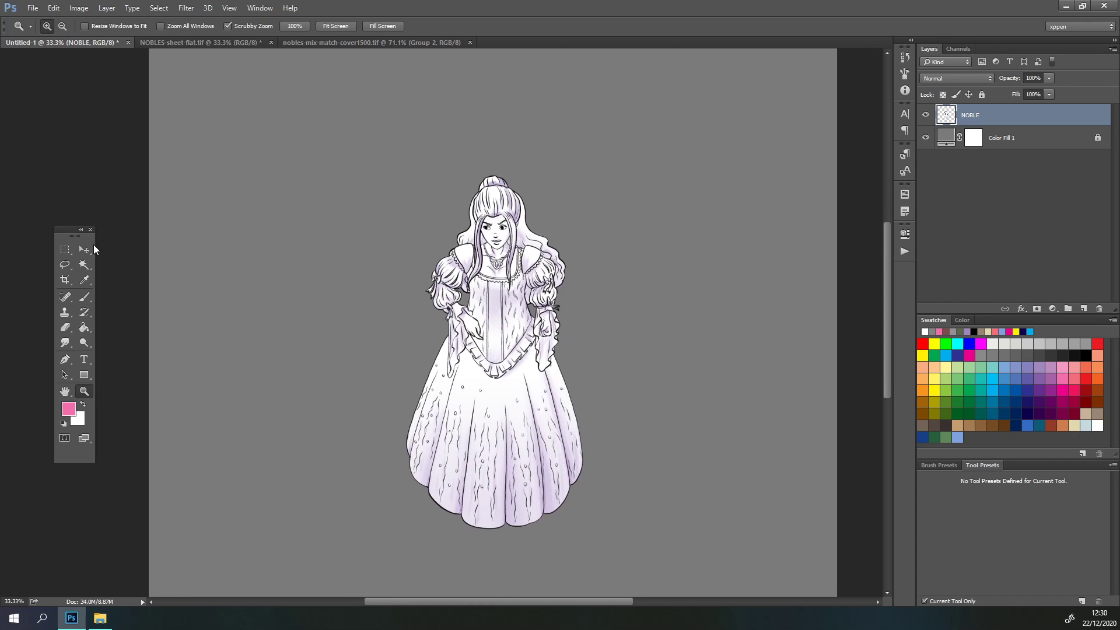
click(85, 249)
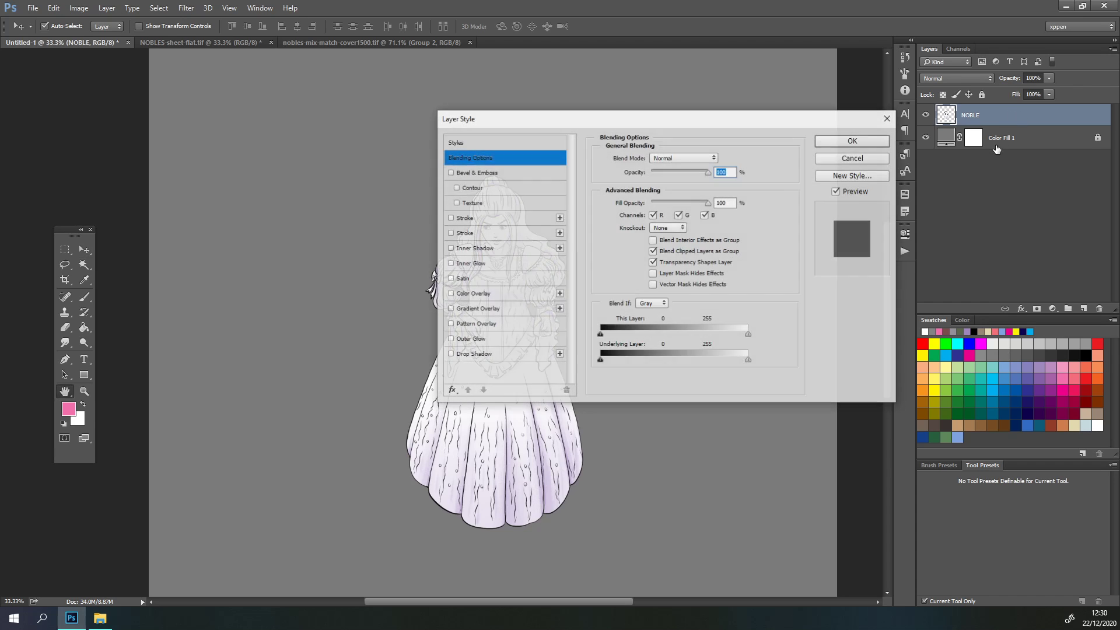
drag(691, 121, 879, 184)
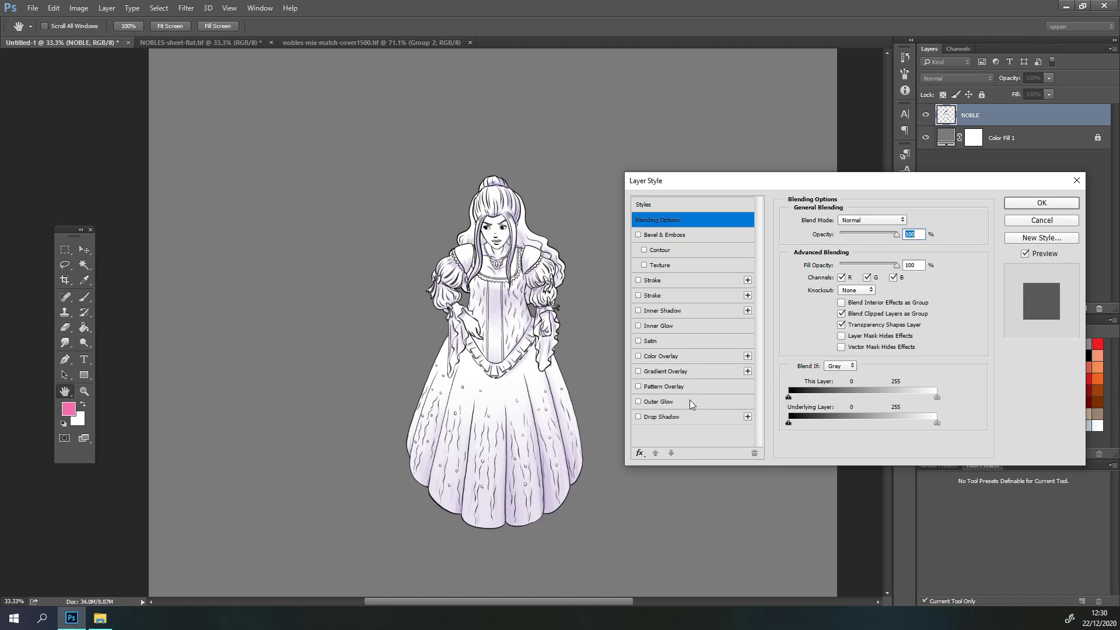
click(684, 356)
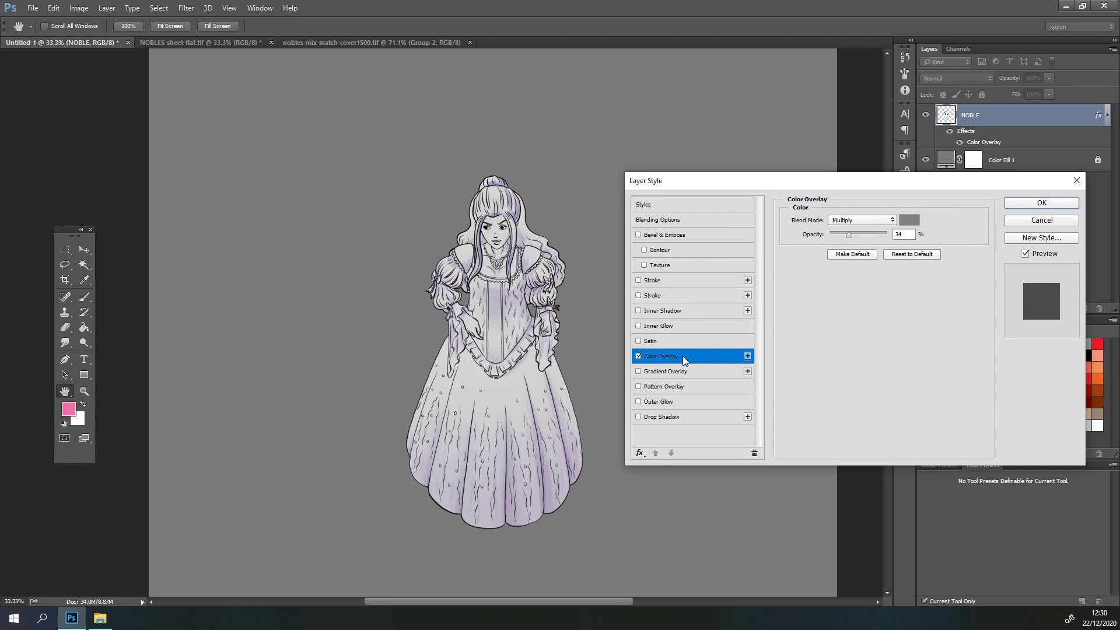
Set the NOBLE layer's overlay colour to the muted grey-brown 716f64.
click(912, 220)
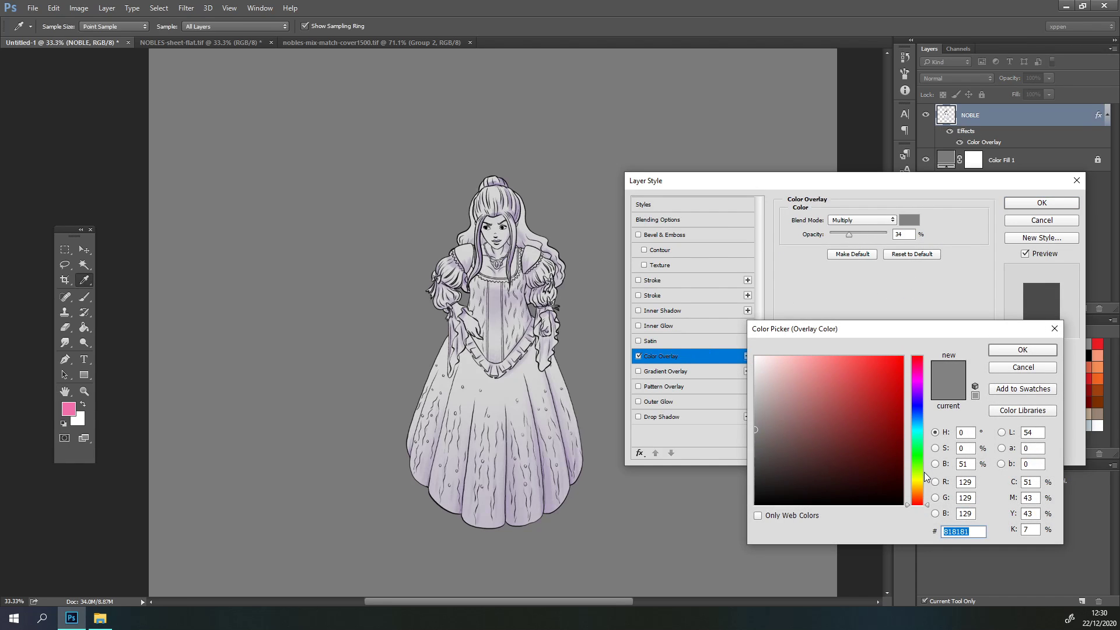
click(918, 483)
click(777, 385)
click(771, 417)
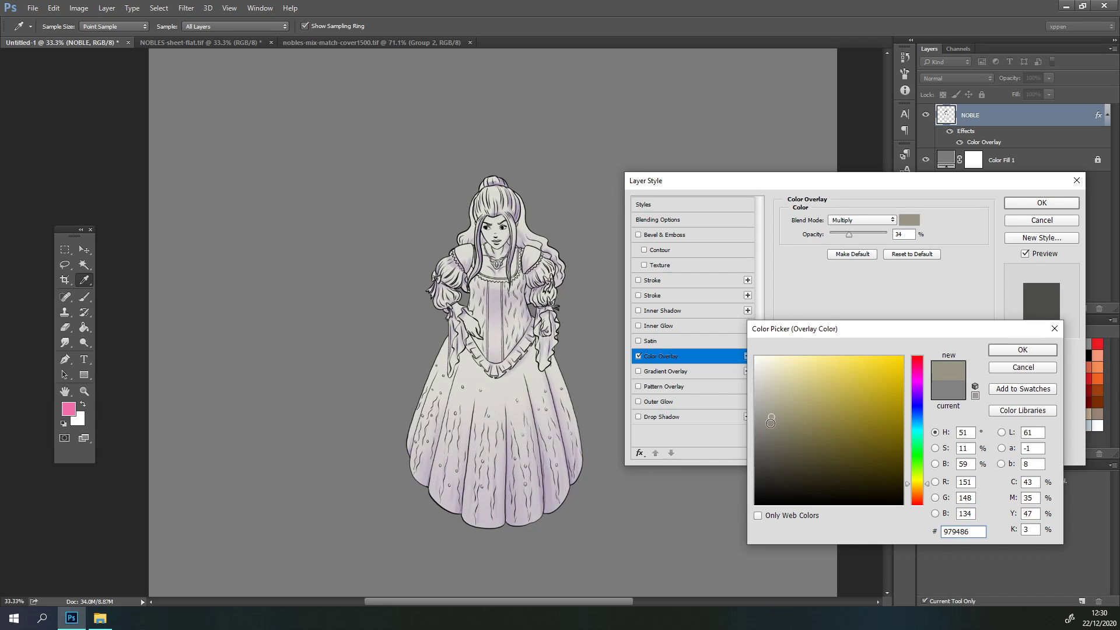
click(768, 439)
click(772, 439)
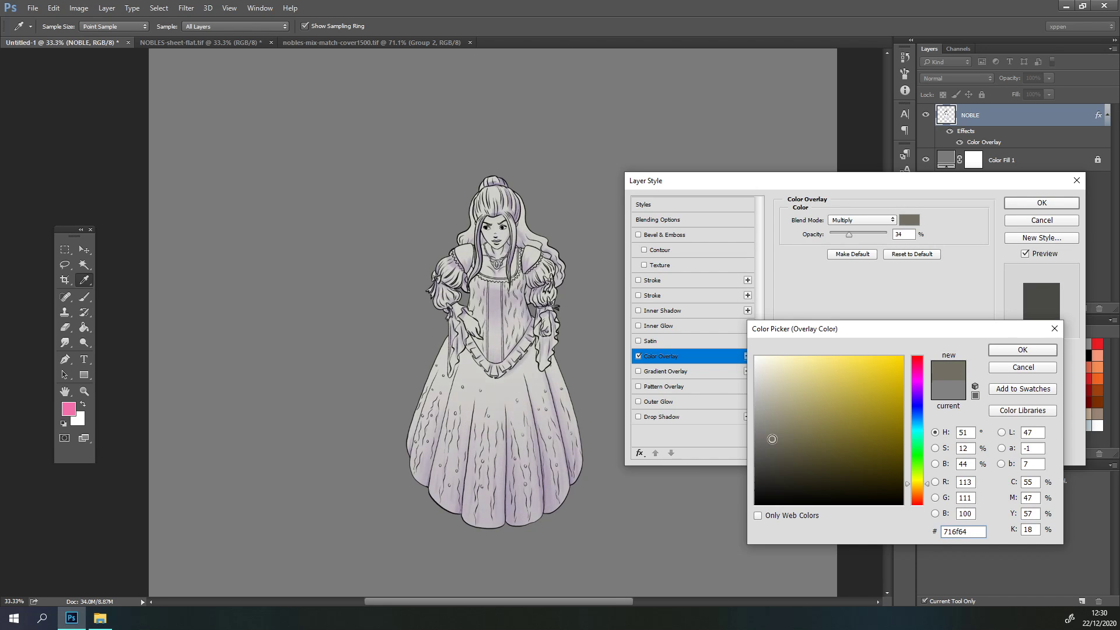
click(995, 351)
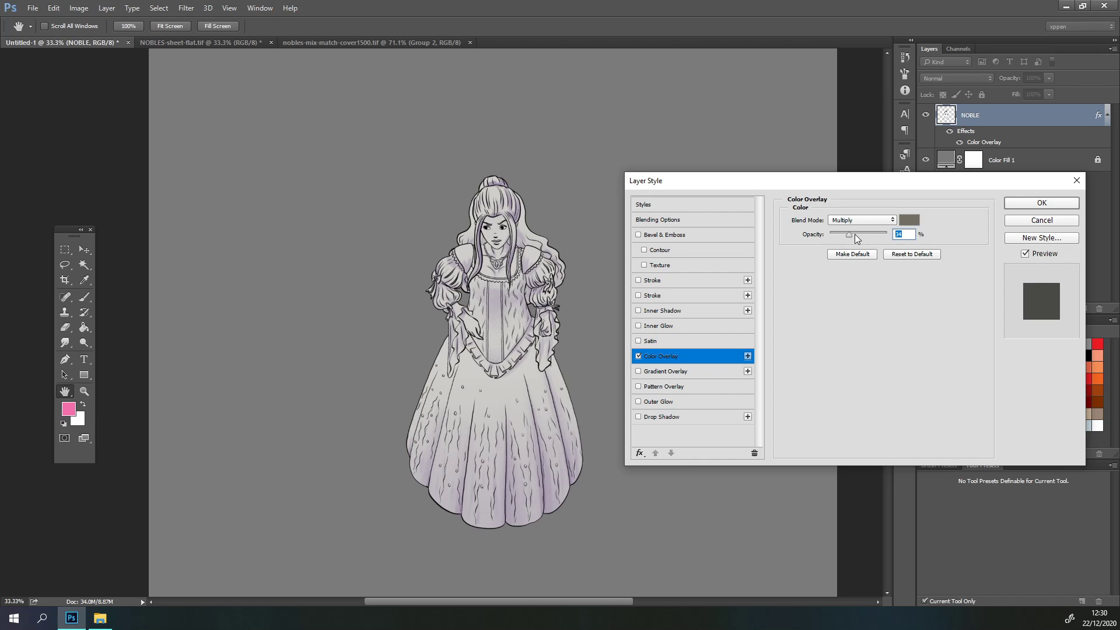
Raise the overlay opacity to 100%, lighten its colour to c2c0b4 and apply the layer style.
drag(855, 235, 899, 232)
click(909, 220)
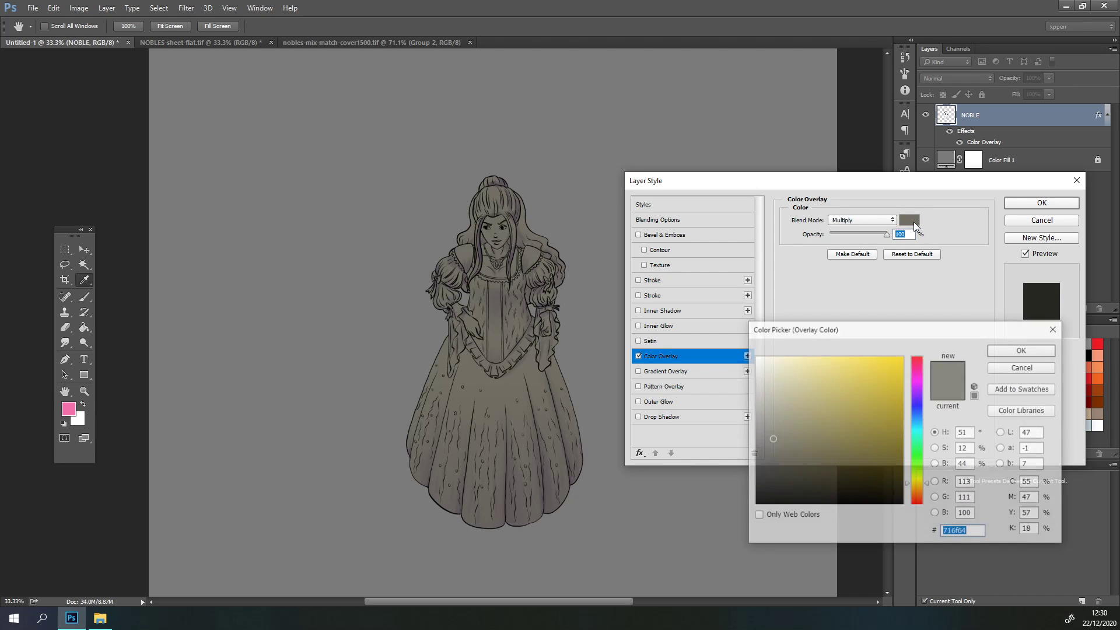
drag(776, 398, 765, 392)
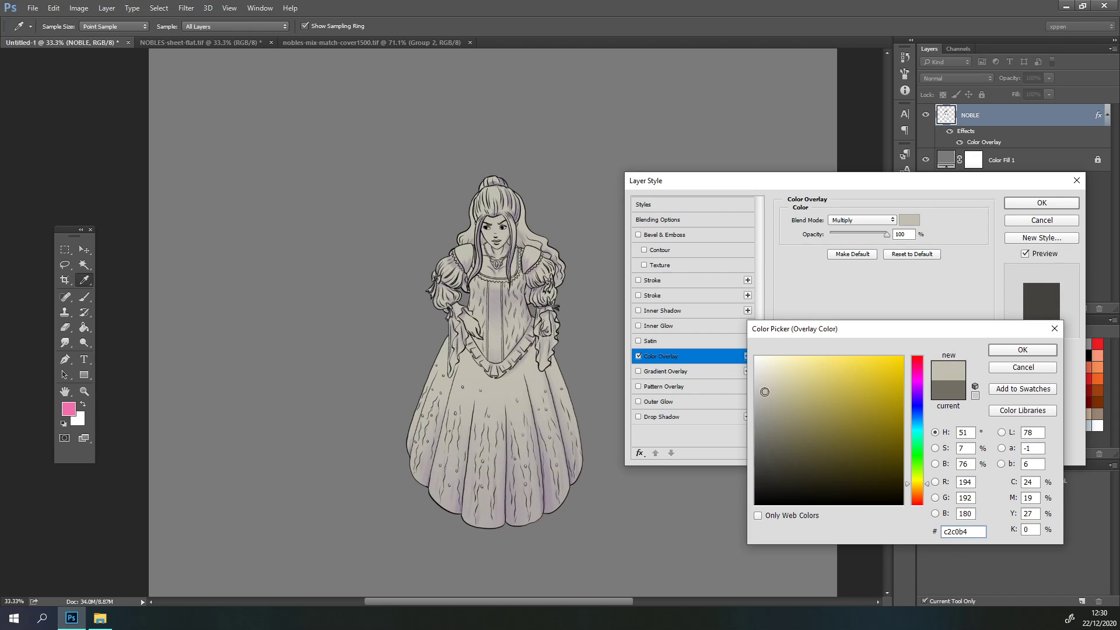
click(1022, 350)
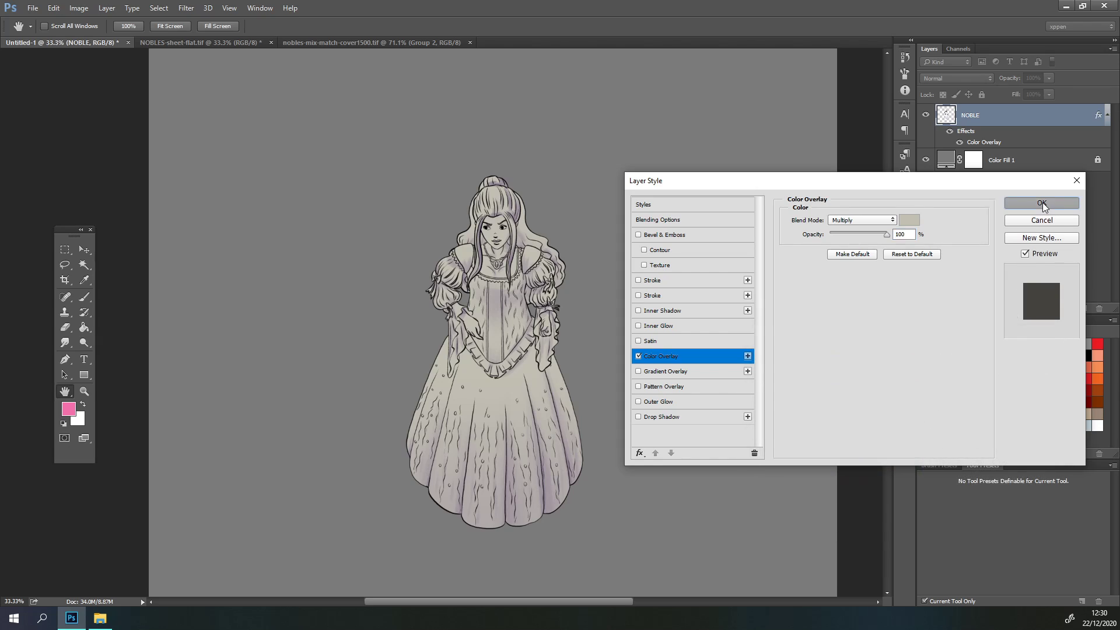
click(1043, 202)
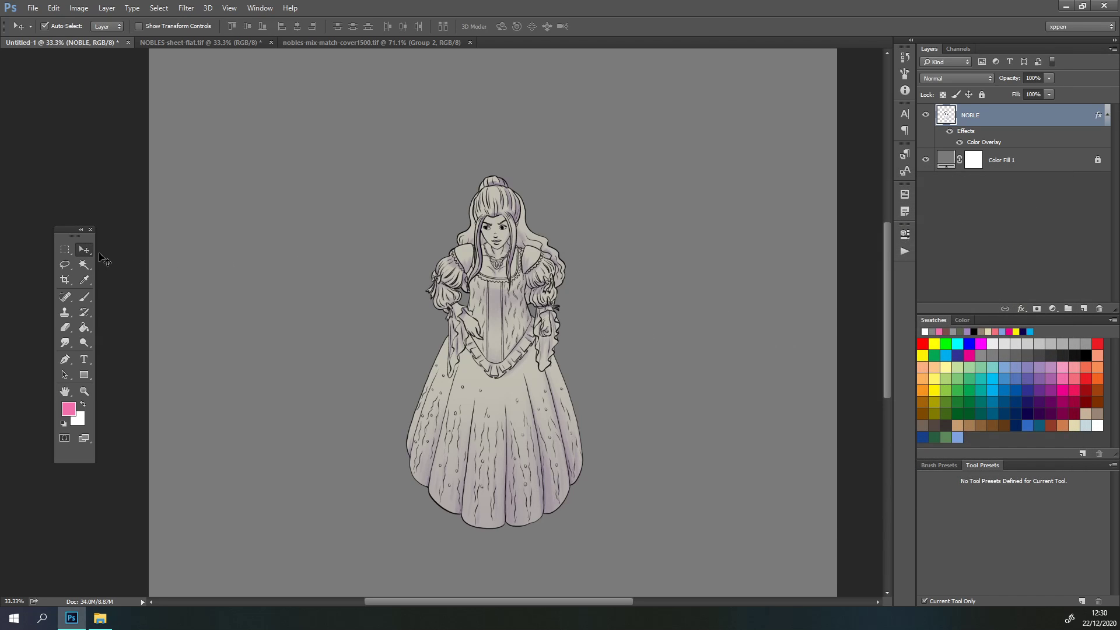
Duplicate the NOBLE figure twice, spread the three figures apart and stack NOBLE copy 2 beneath NOBLE copy.
drag(539, 411, 664, 364)
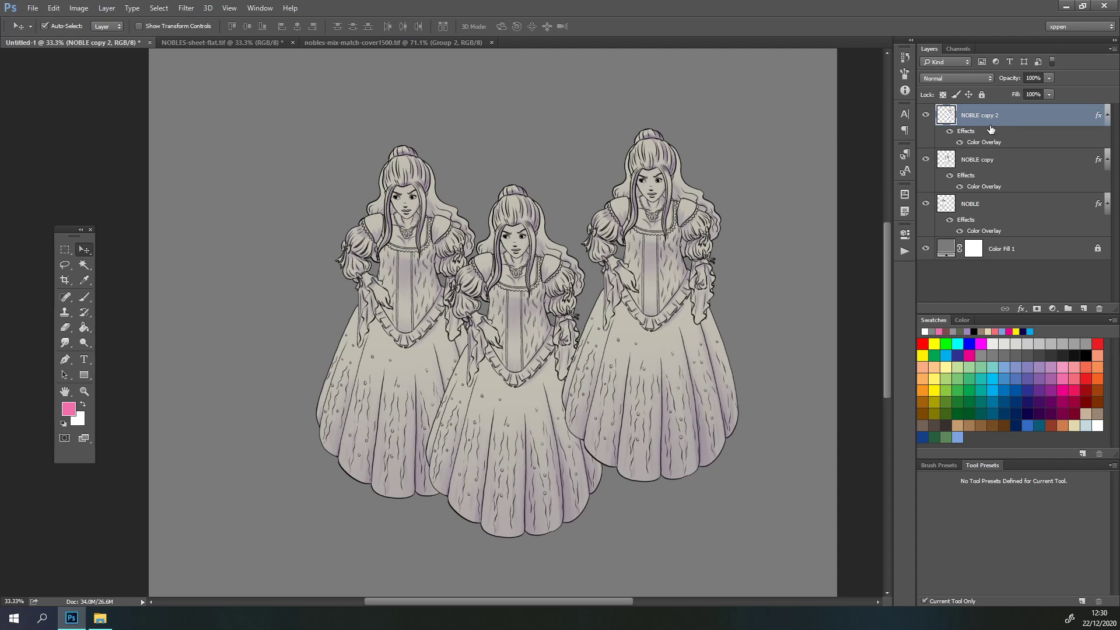
drag(991, 129, 996, 175)
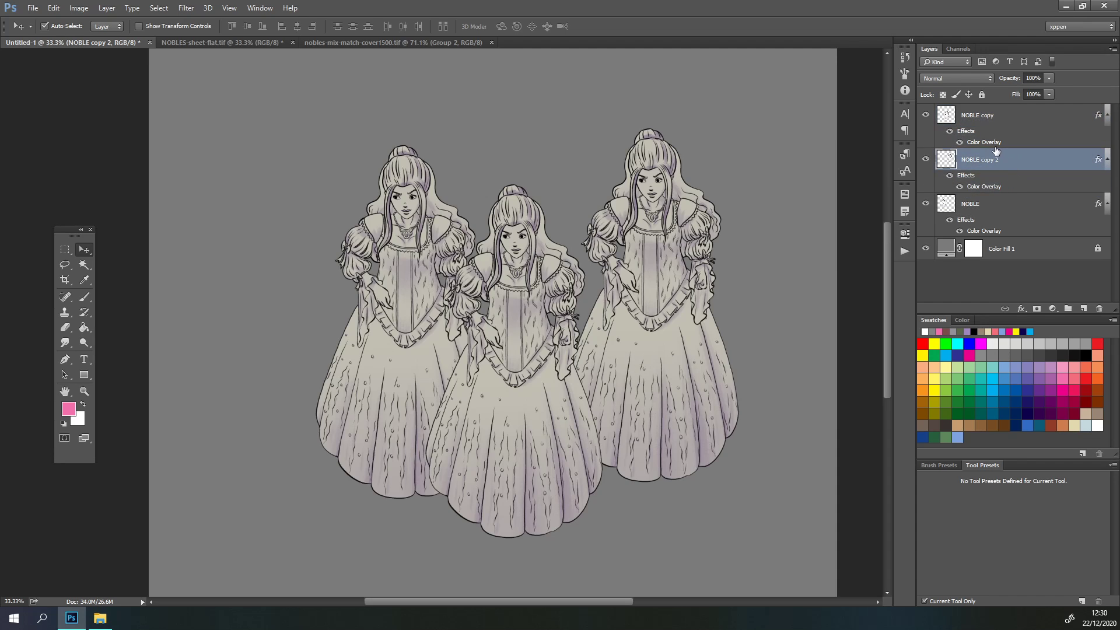
Change the Color Overlay of NOBLE copy 2 to the slightly darker beige b9b7aa.
double_click(969, 177)
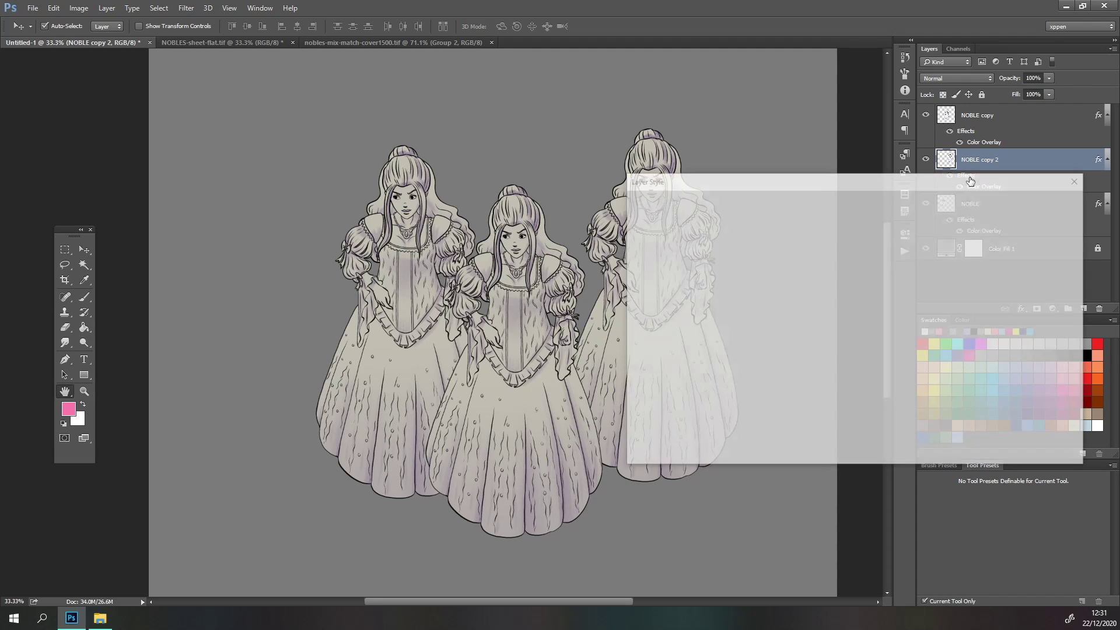
click(661, 356)
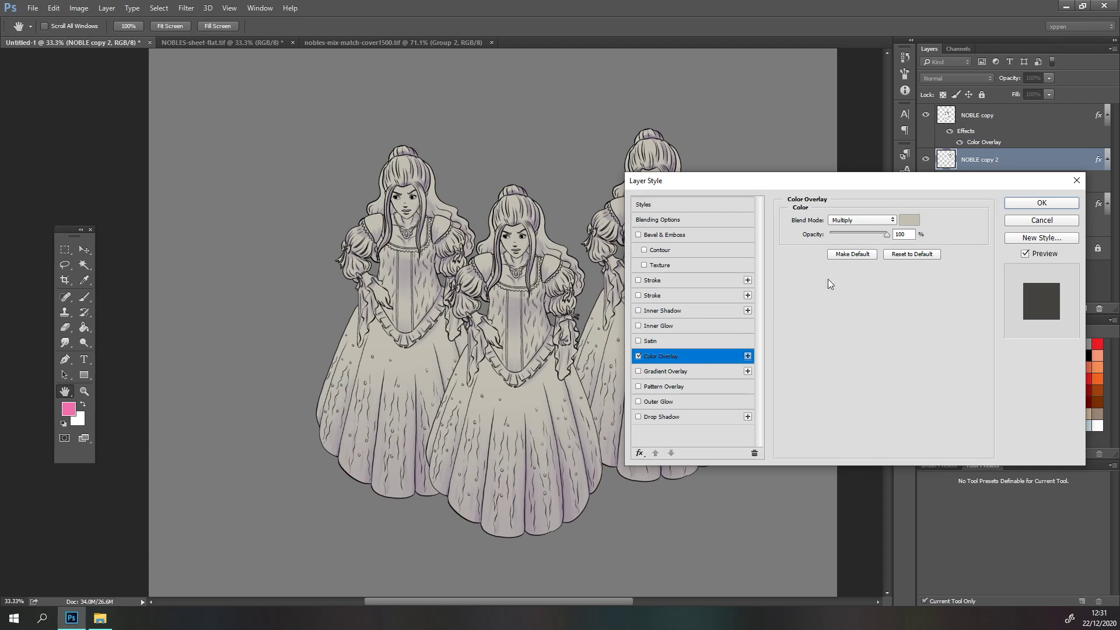
click(908, 222)
click(768, 397)
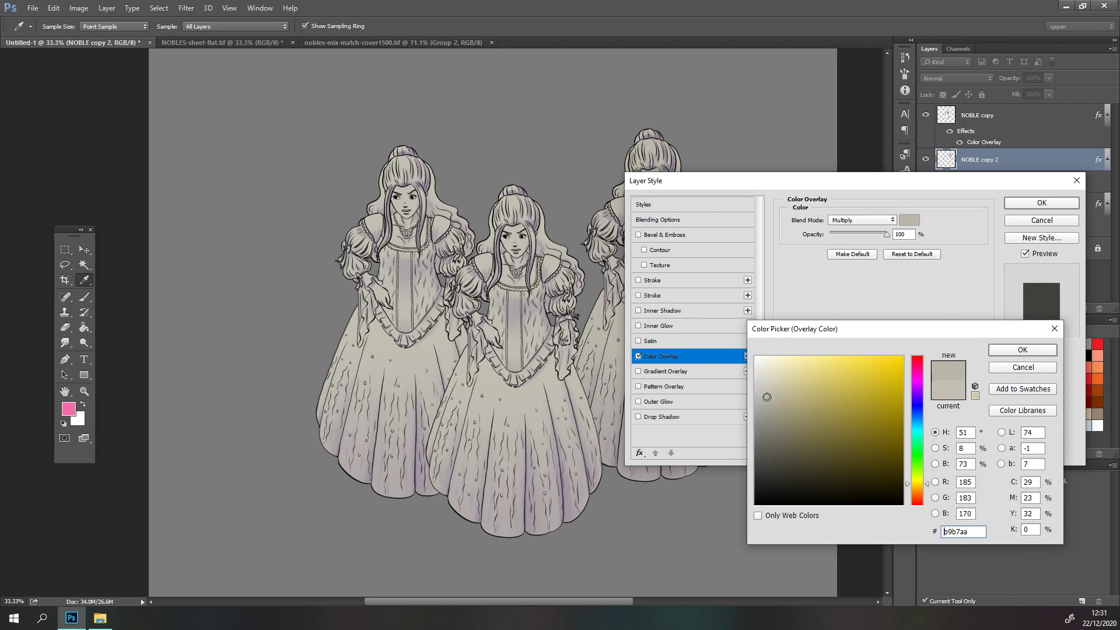
click(1000, 349)
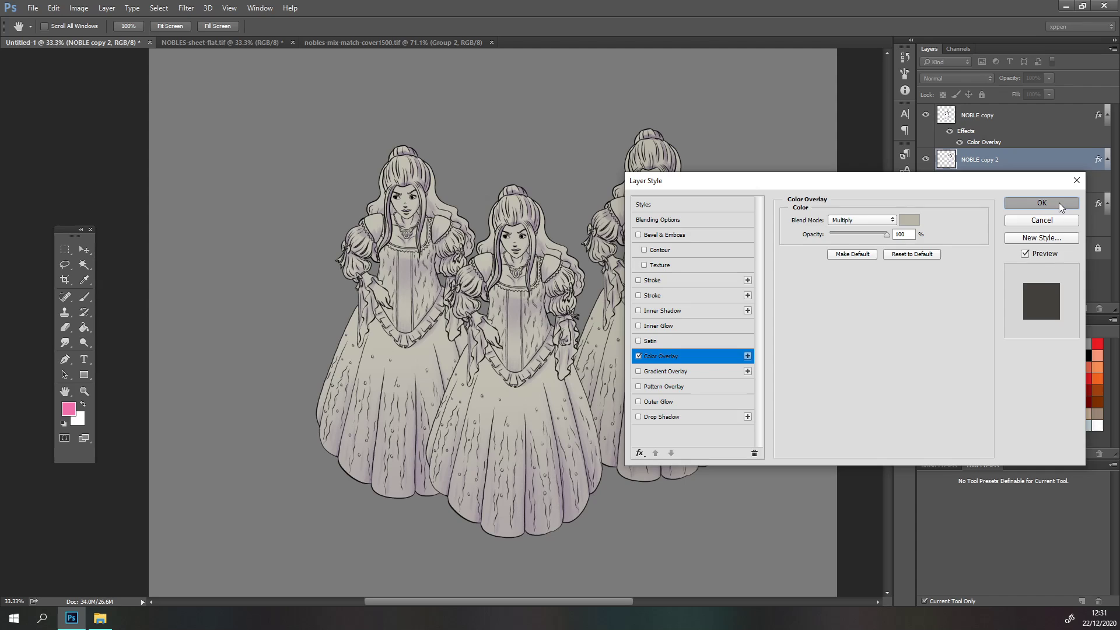
click(1059, 202)
Change the Color Overlay of NOBLE copy, the front figure, to the pale blue b4bdc2.
click(978, 132)
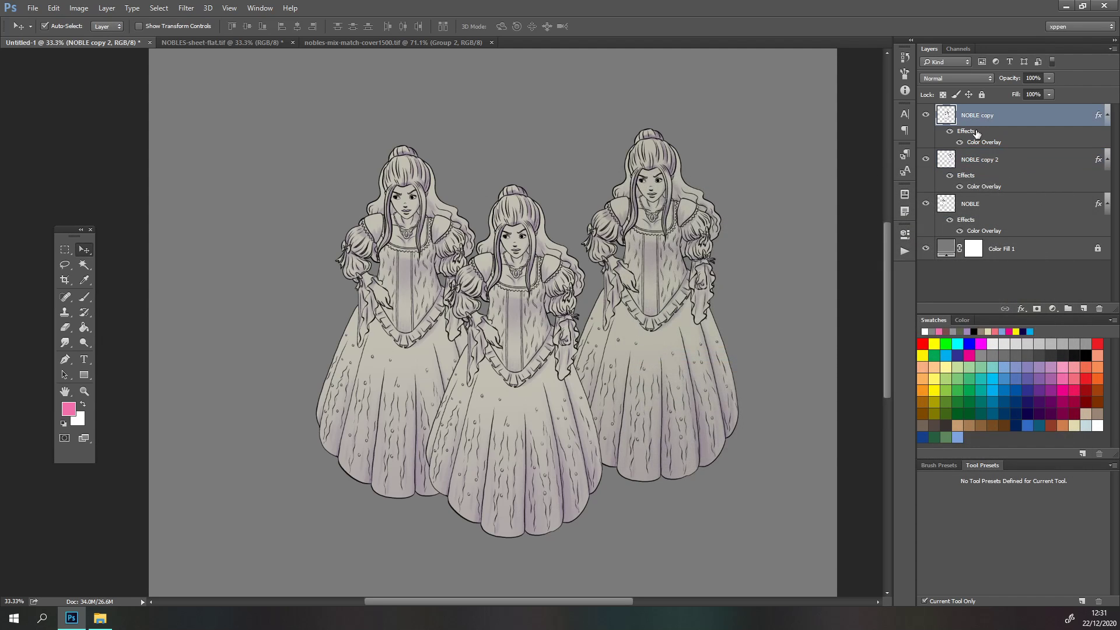
double_click(977, 133)
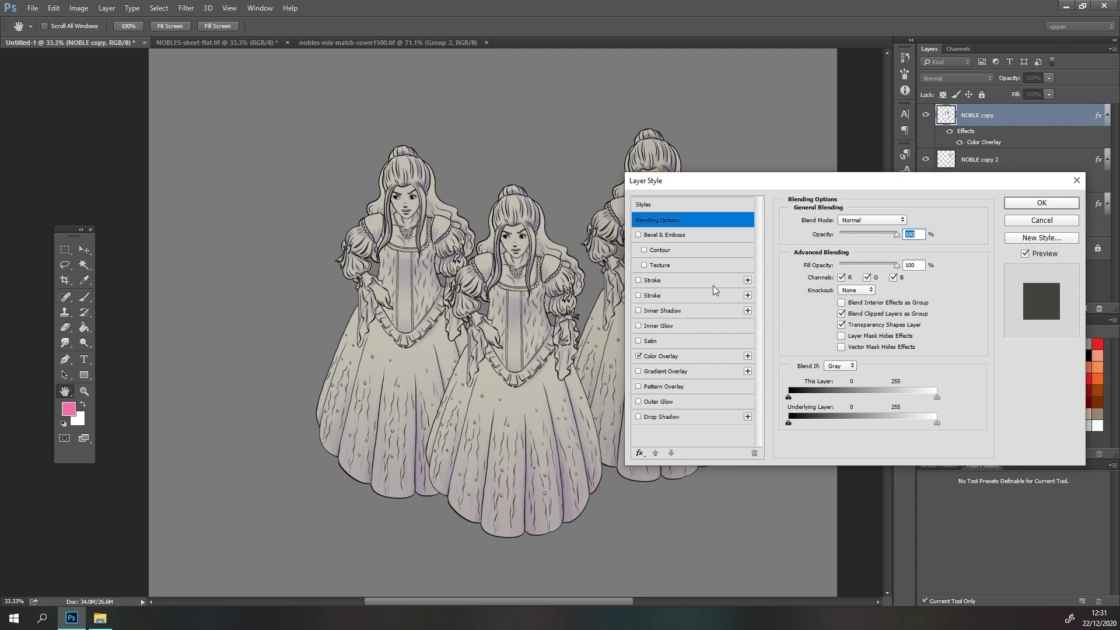
click(665, 356)
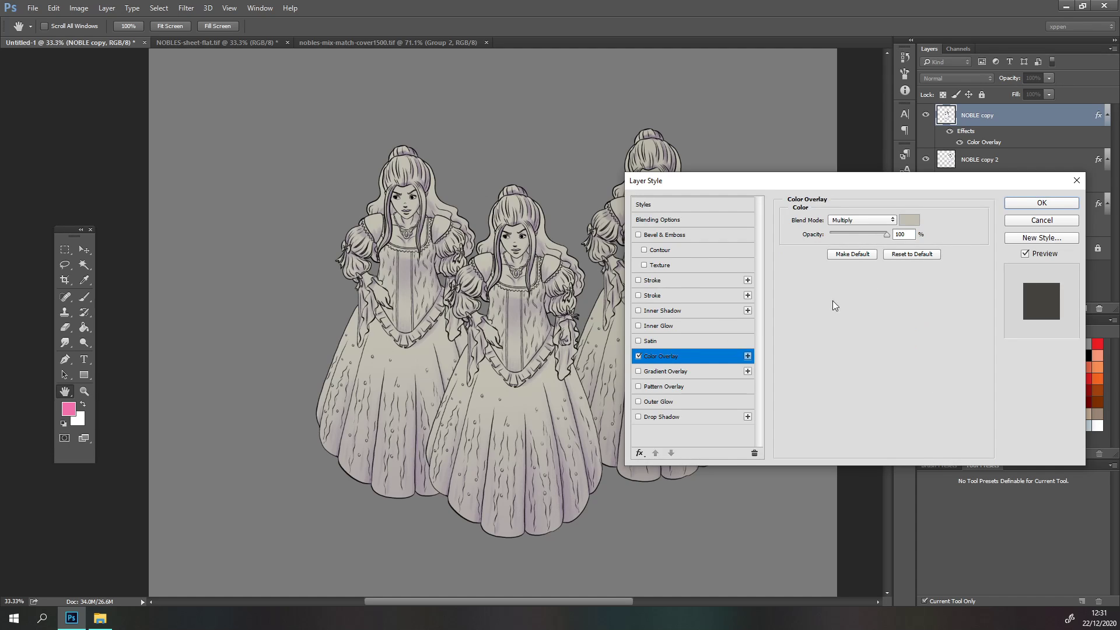
click(909, 221)
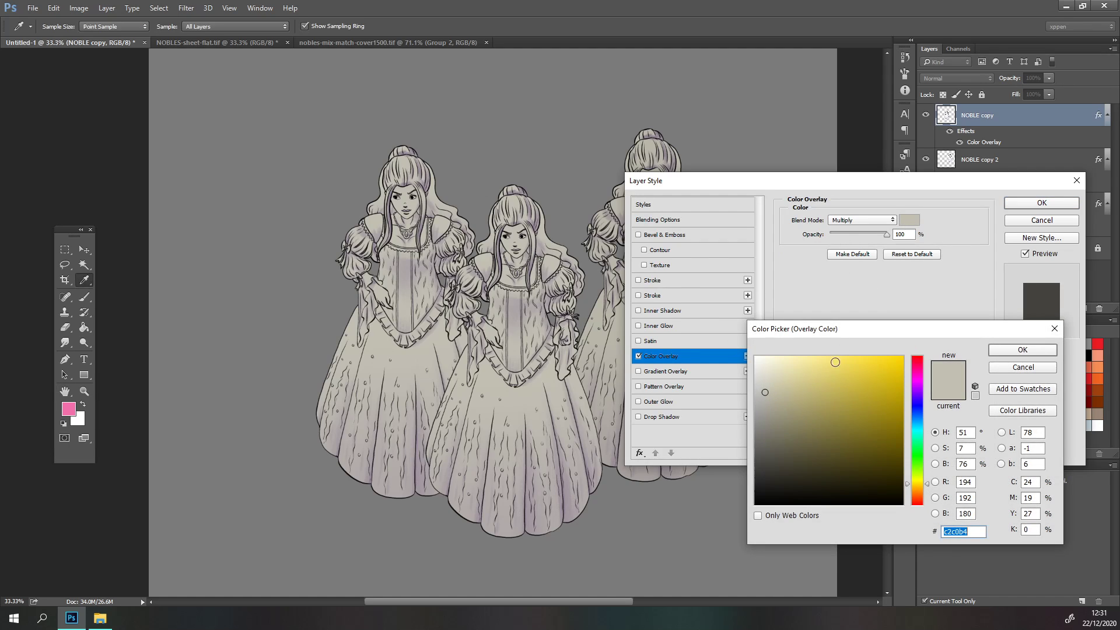
click(917, 421)
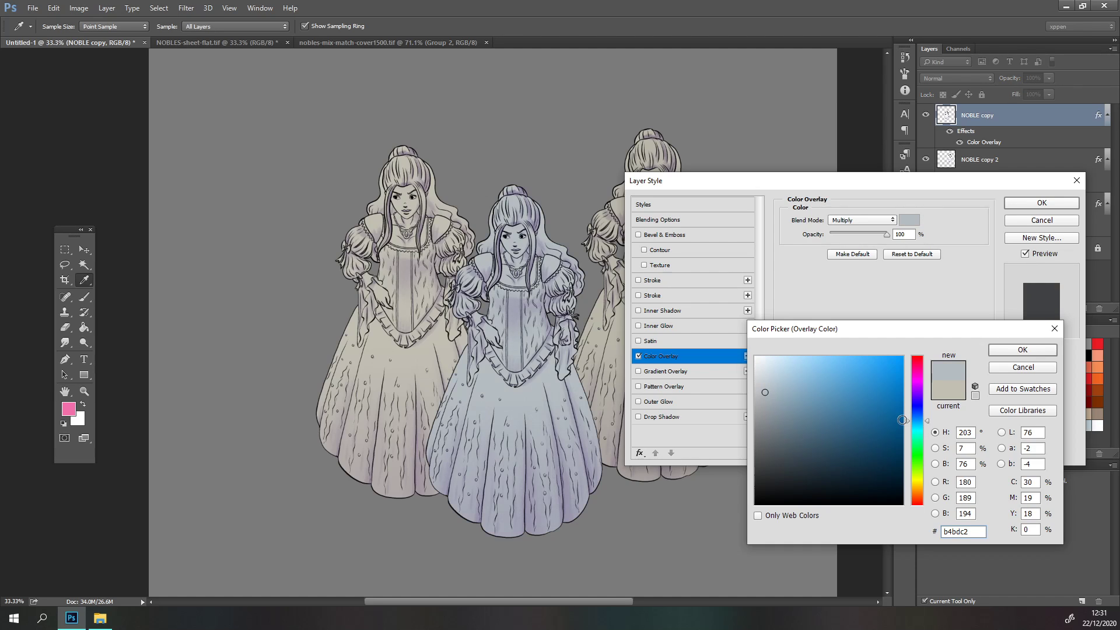
click(1001, 354)
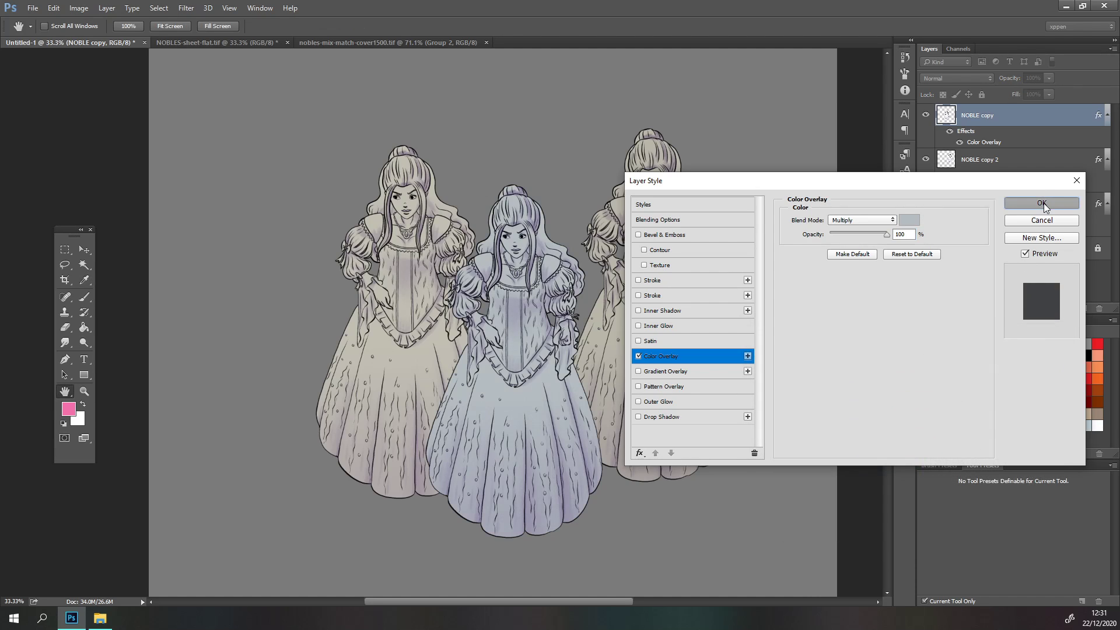
click(1043, 203)
Reposition the three figures so the blue one stands lower in front, between the two beige ones.
key(v)
drag(662, 283, 636, 284)
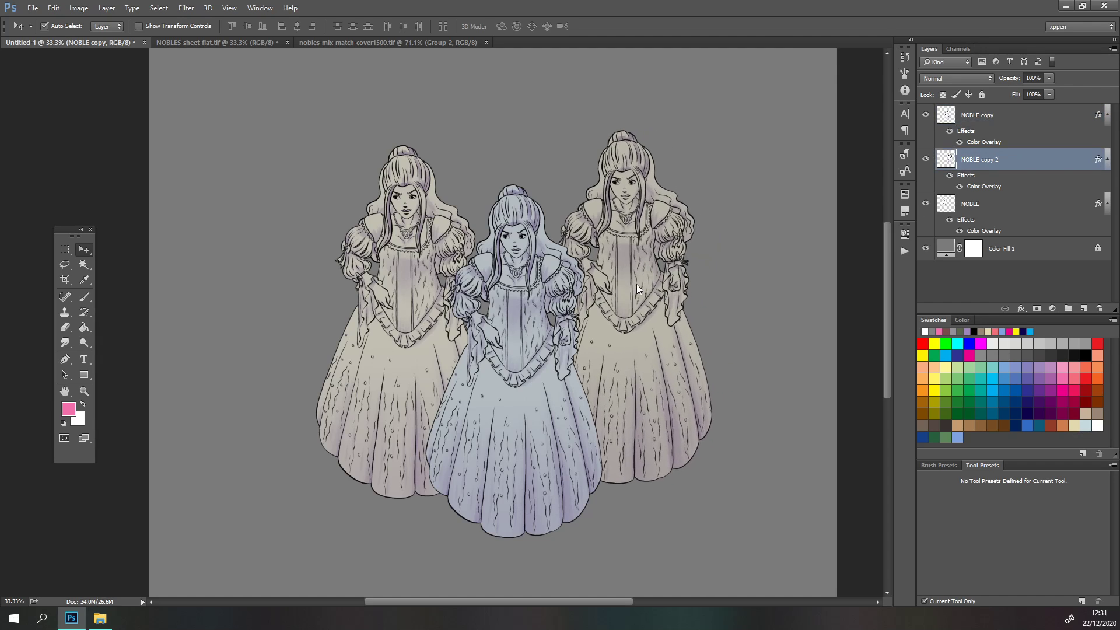
drag(459, 386, 491, 416)
drag(403, 350, 429, 354)
drag(631, 349, 654, 352)
Change the Color Overlay of NOBLE copy 2 to the warmer beige b9b2aa and apply it.
click(981, 138)
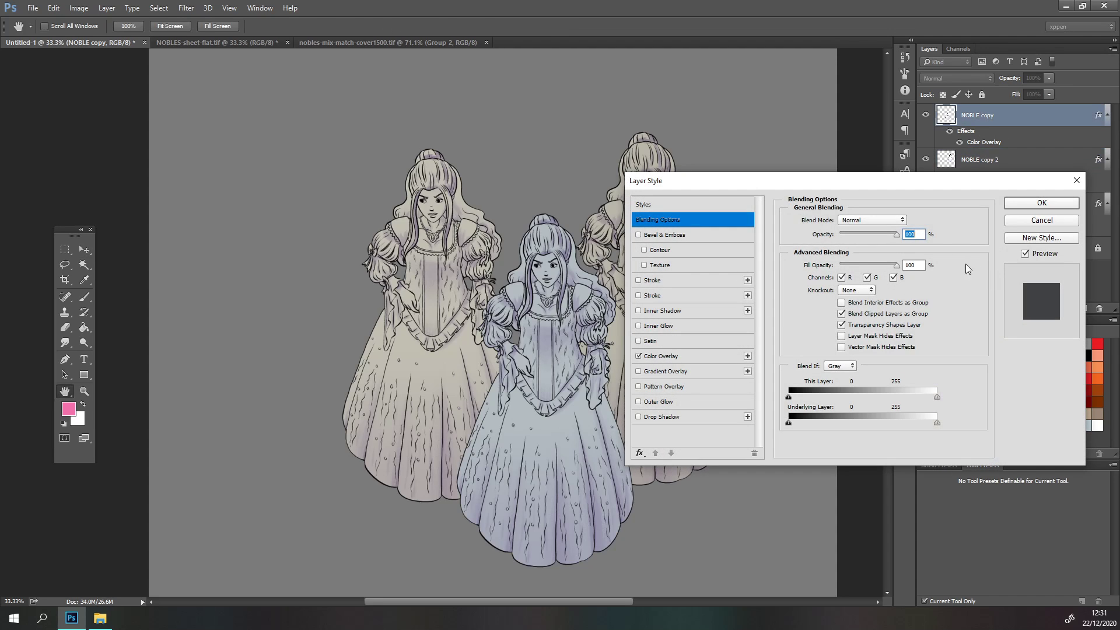
click(1024, 222)
click(987, 176)
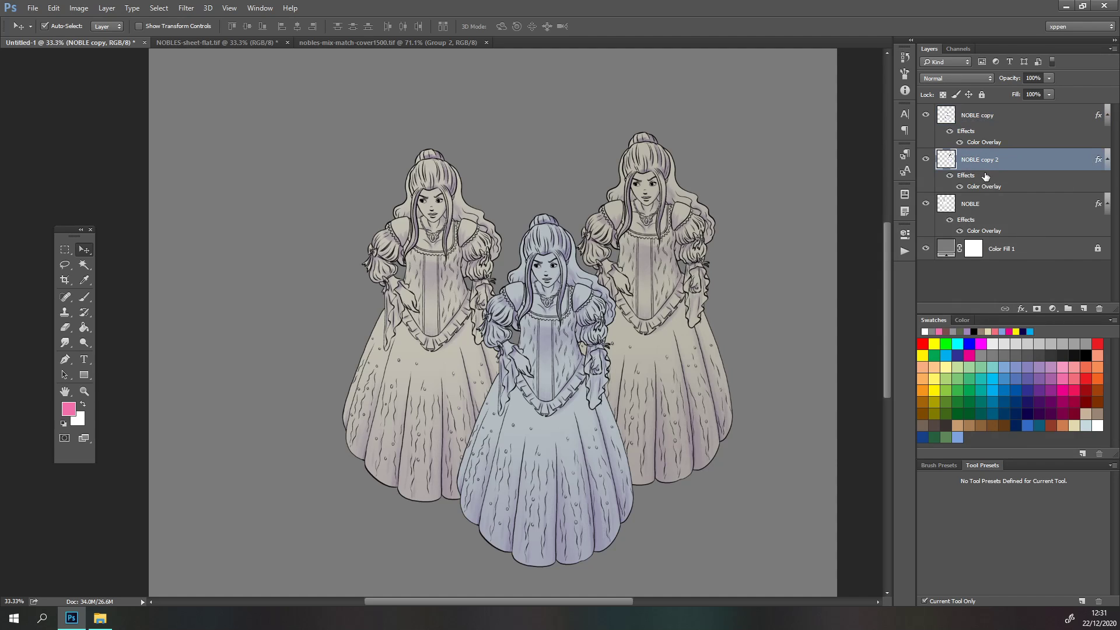
drag(802, 188, 846, 247)
click(718, 414)
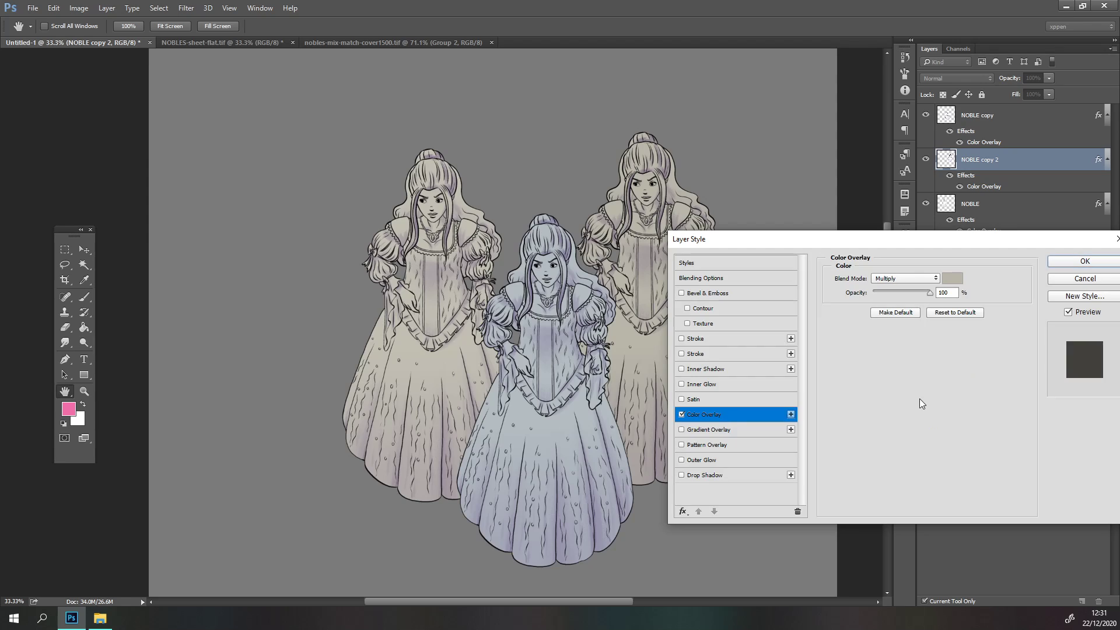
click(951, 279)
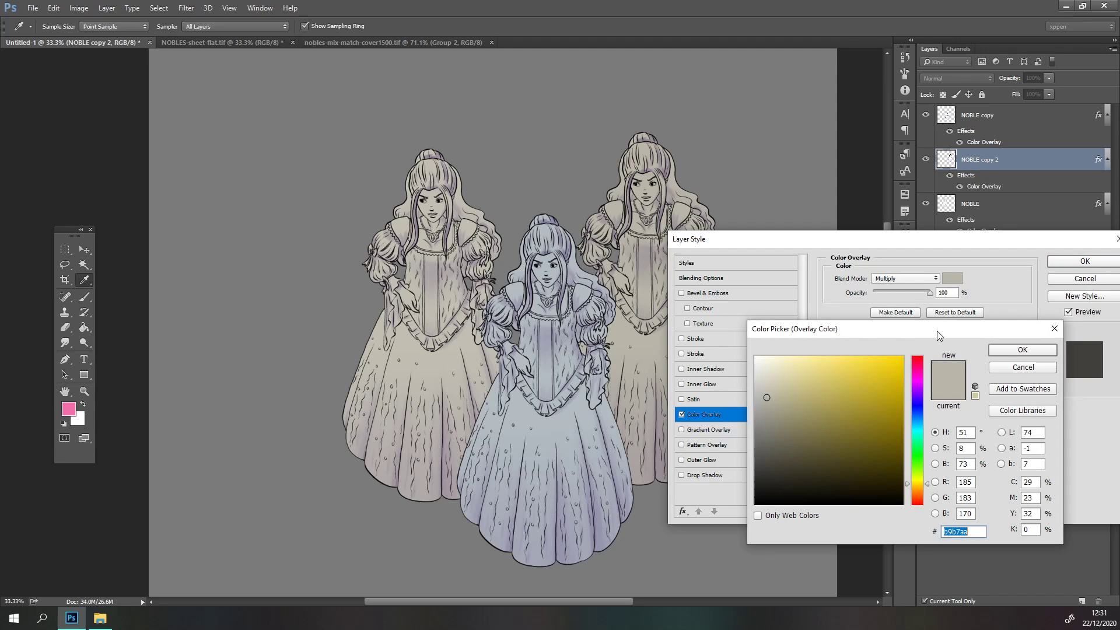
click(917, 490)
click(918, 492)
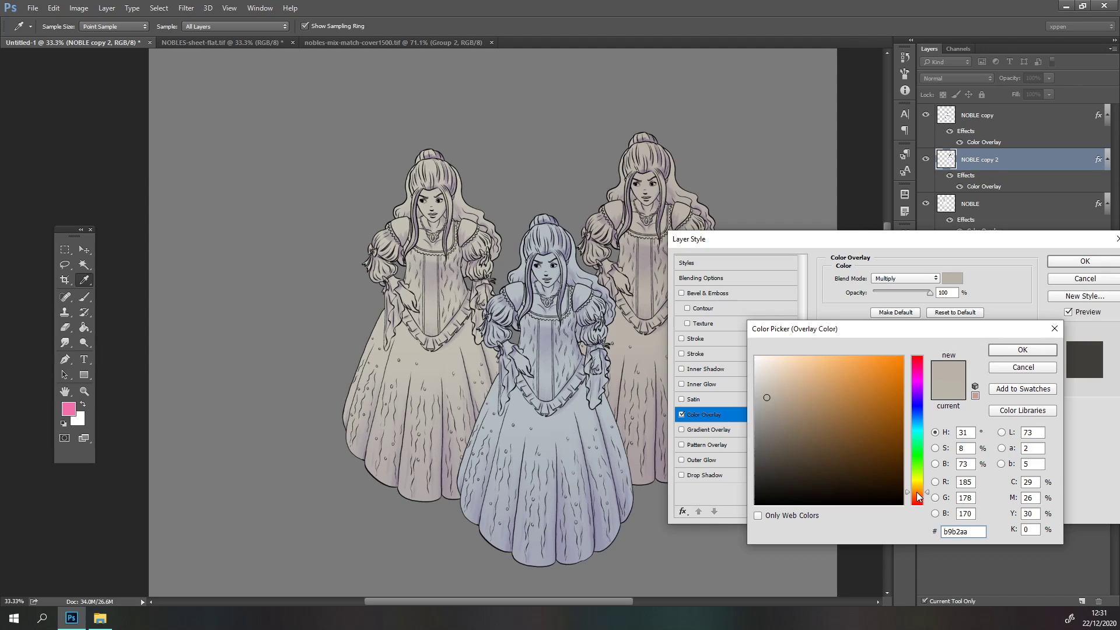
click(1023, 350)
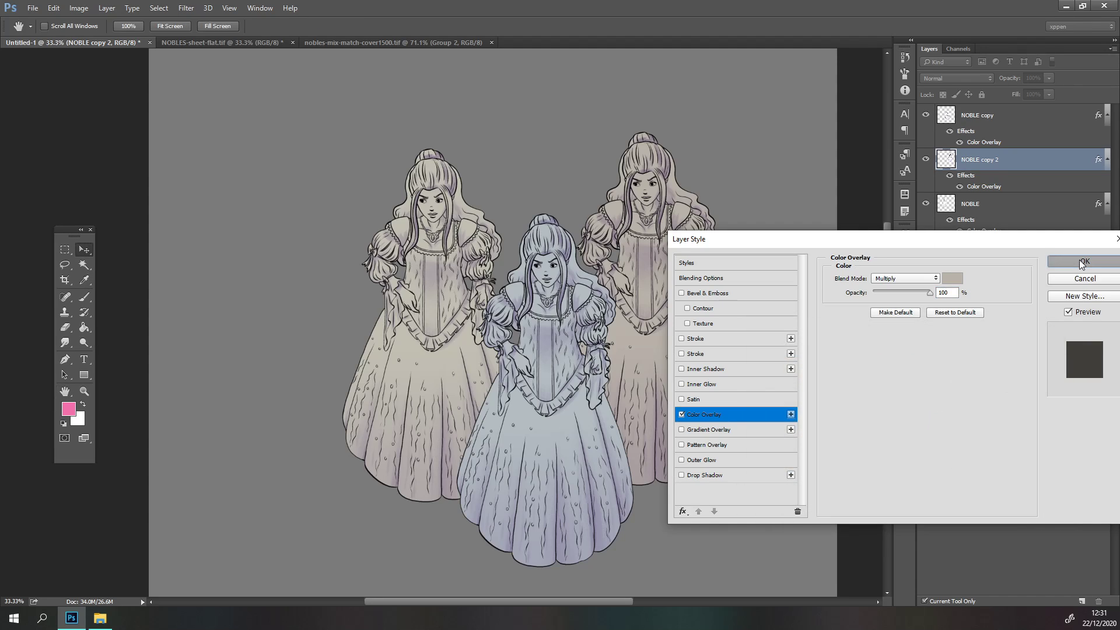
click(1079, 261)
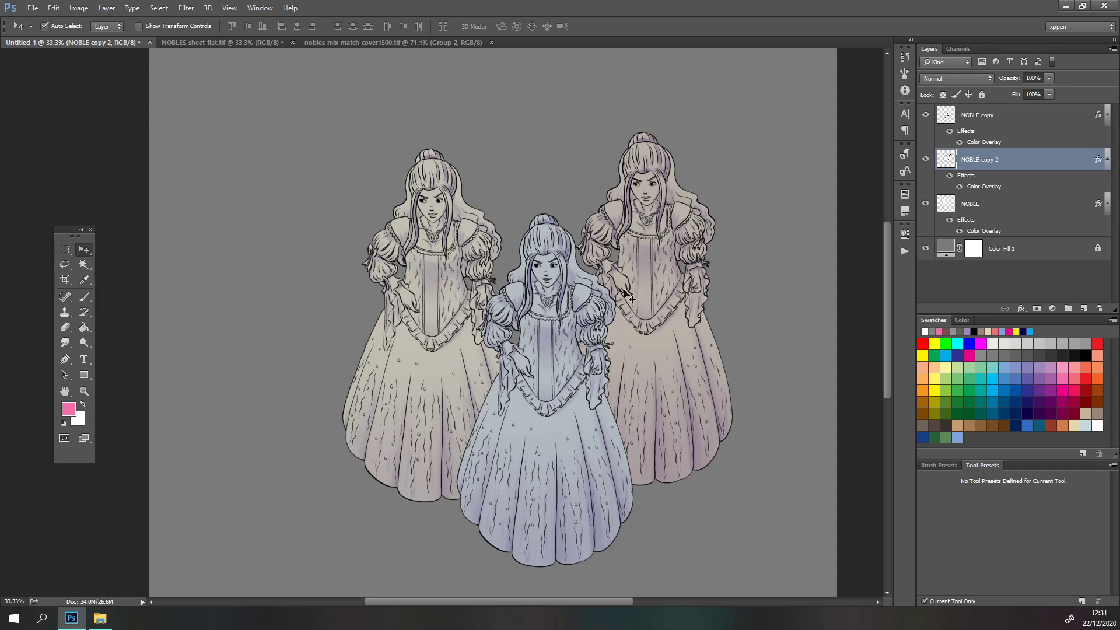
Shift the three noblewomen up and to the left on the canvas, with the blue one in front and the two beige ones level.
click(720, 321)
drag(443, 351, 413, 320)
drag(570, 426, 515, 409)
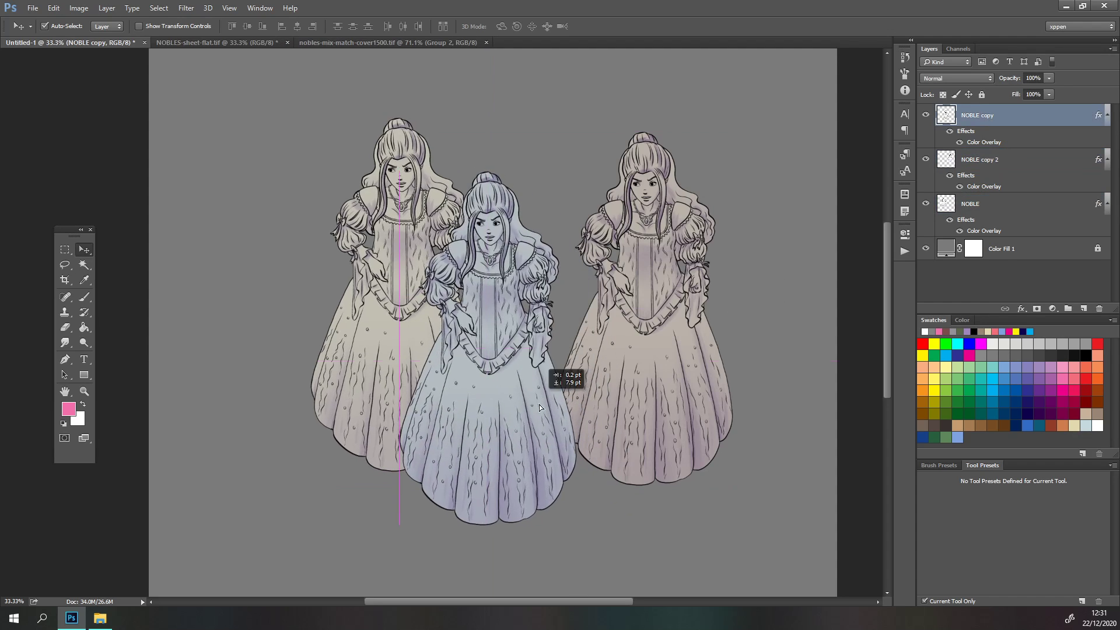
drag(664, 402, 642, 388)
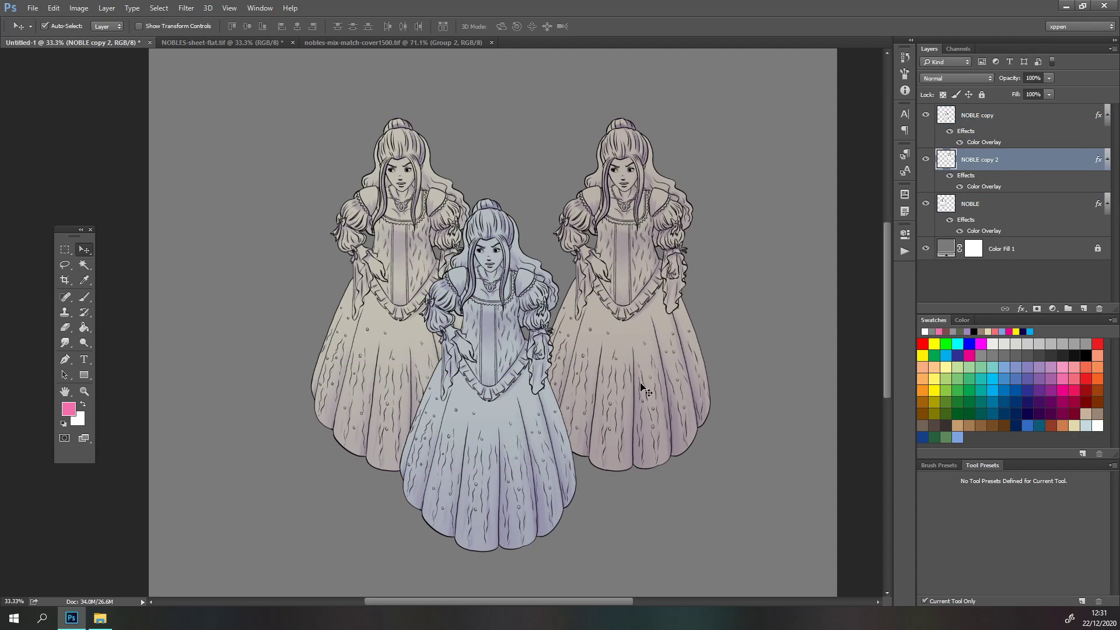
Nudge all three figures slightly right and down to center the group on the canvas, leaving the blue one lowest in front.
click(86, 392)
alt+click(545, 382)
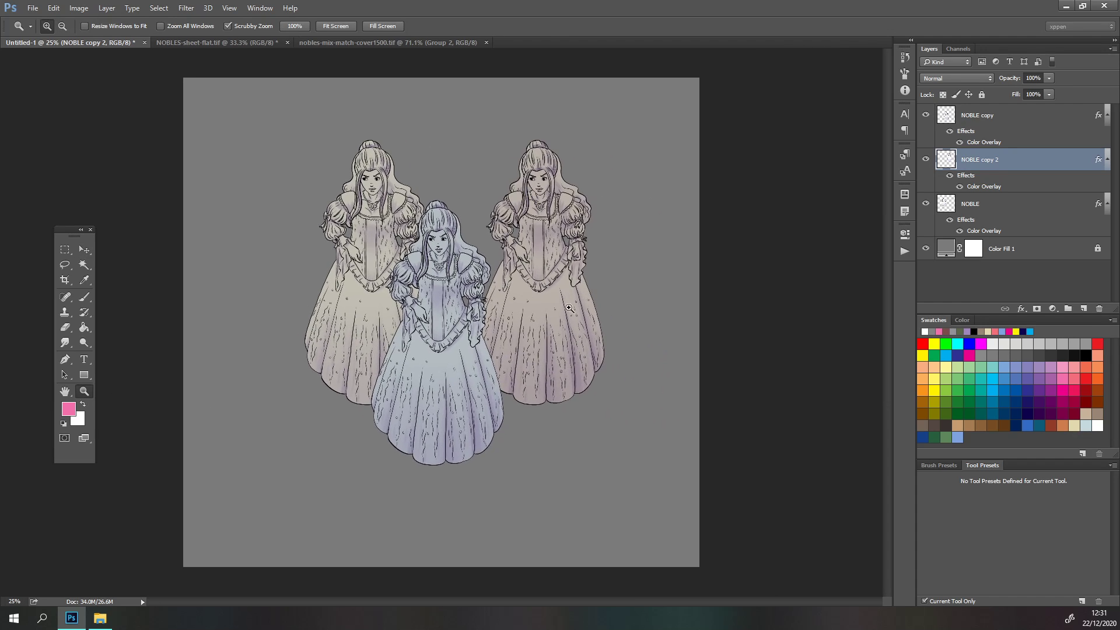
click(84, 250)
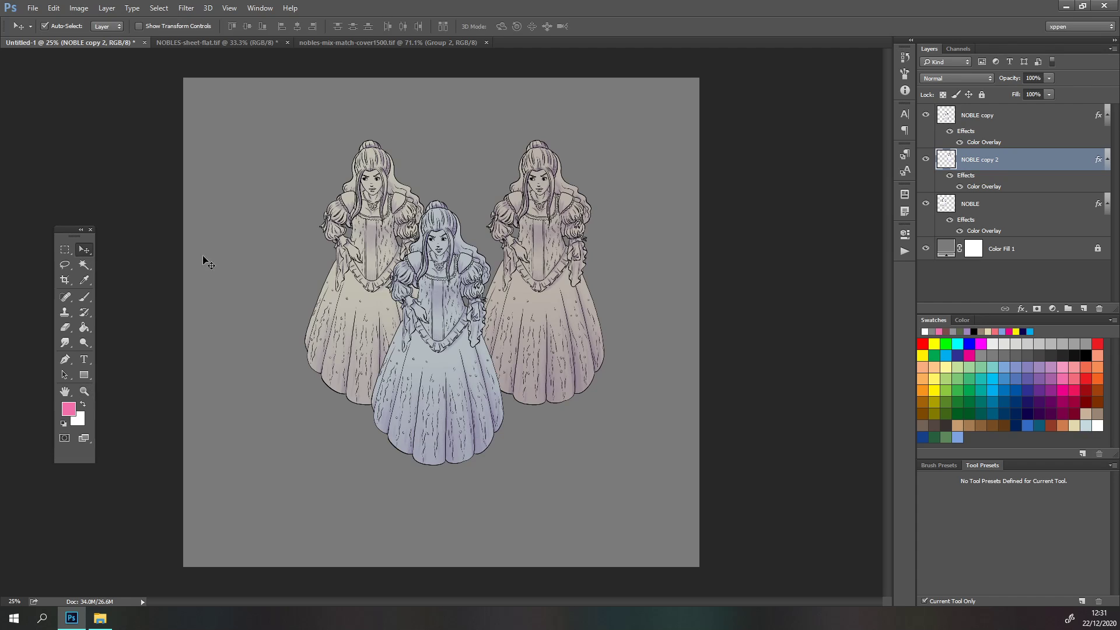
click(428, 351)
drag(427, 348, 448, 352)
drag(375, 316, 386, 324)
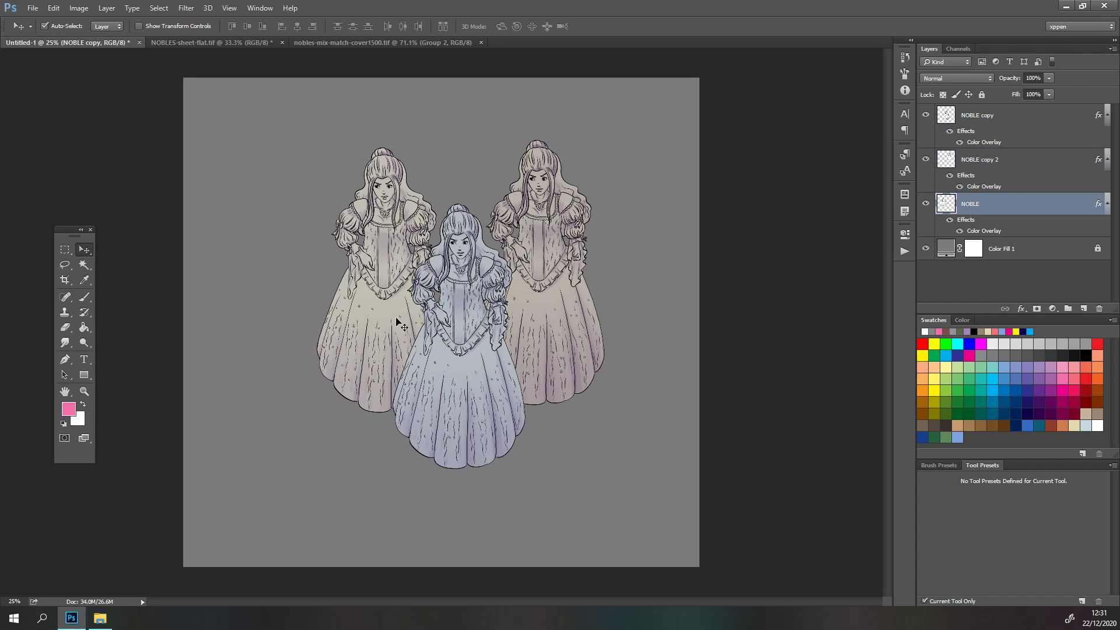
drag(592, 312, 598, 322)
mouse_move(498, 379)
mouse_down()
mouse_move(498, 395)
mouse_move(500, 387)
mouse_up()
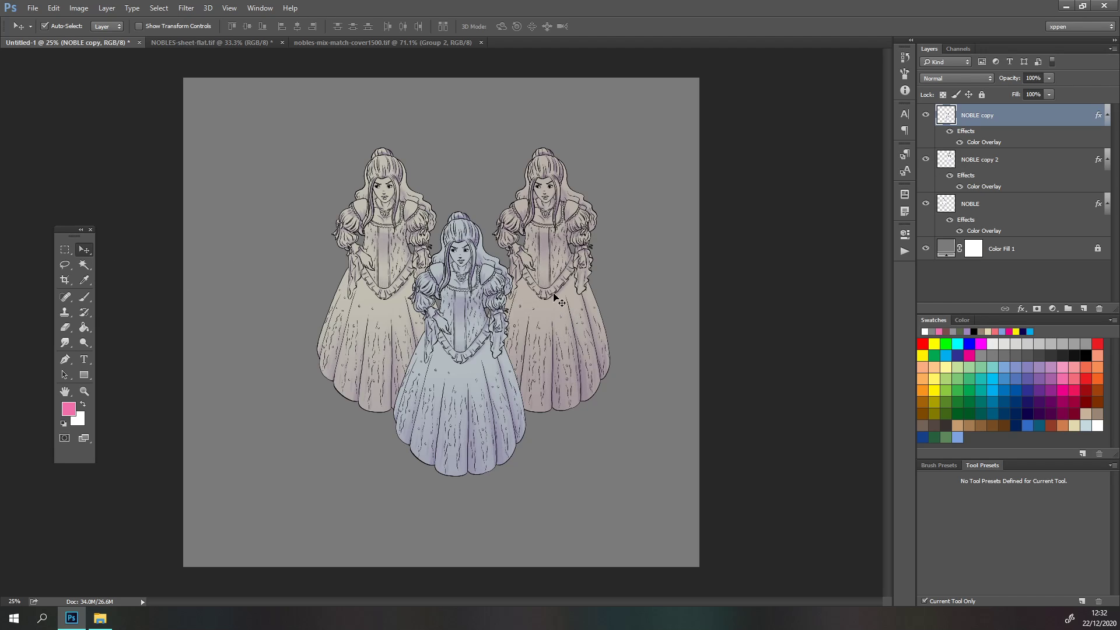
In the NOBLES-sheet-flat.tif document, revert the parts sheet to its originally opened state through the history.
click(169, 40)
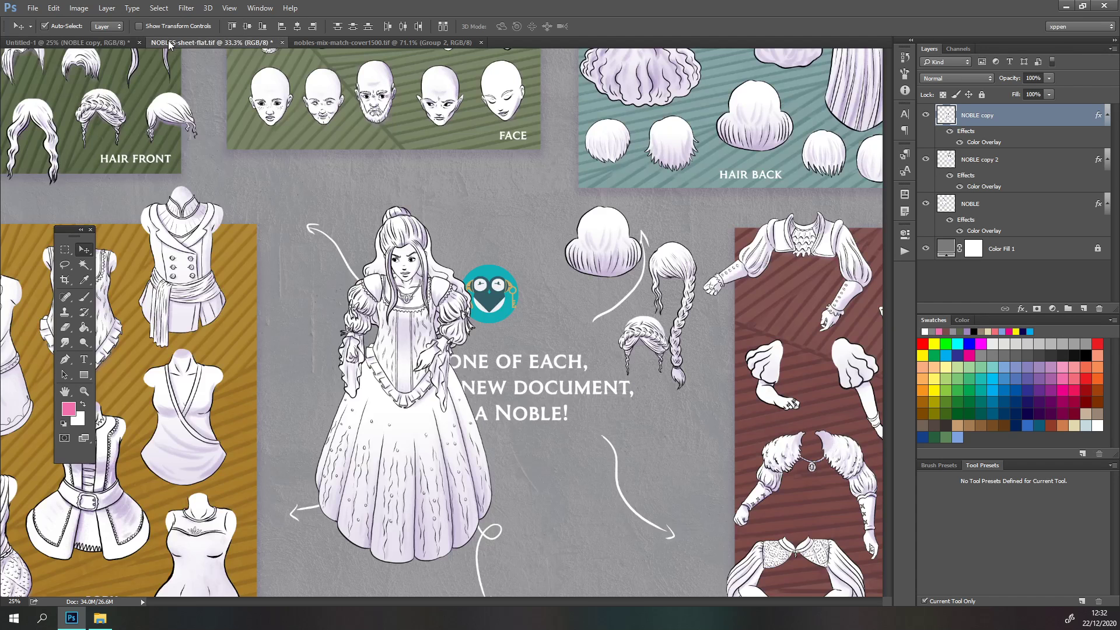
key(Tab)
key(Tab)
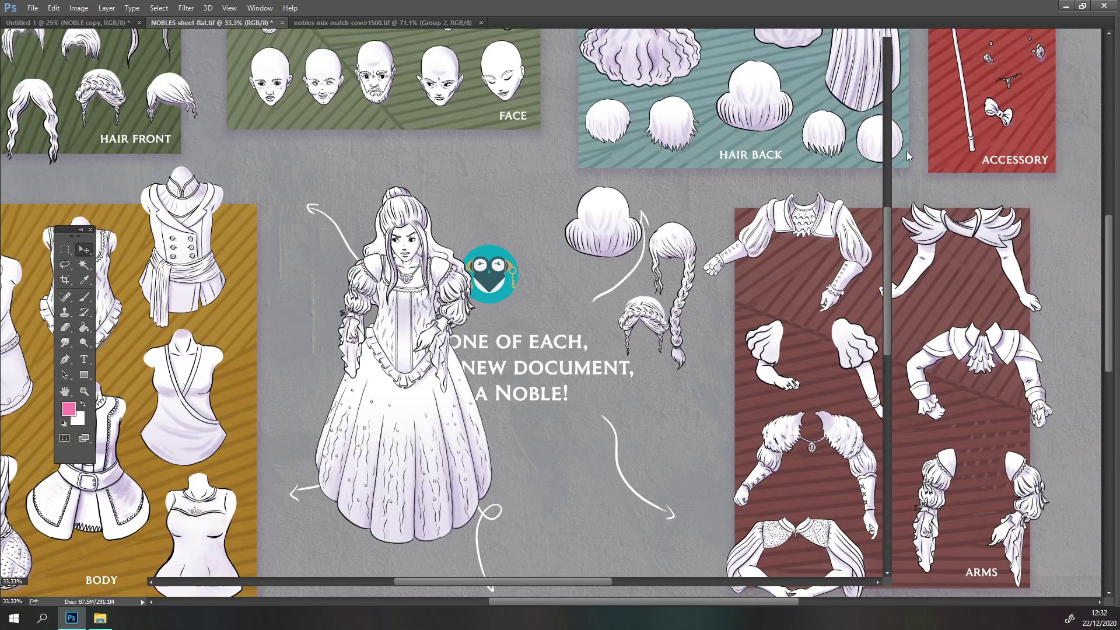
click(904, 58)
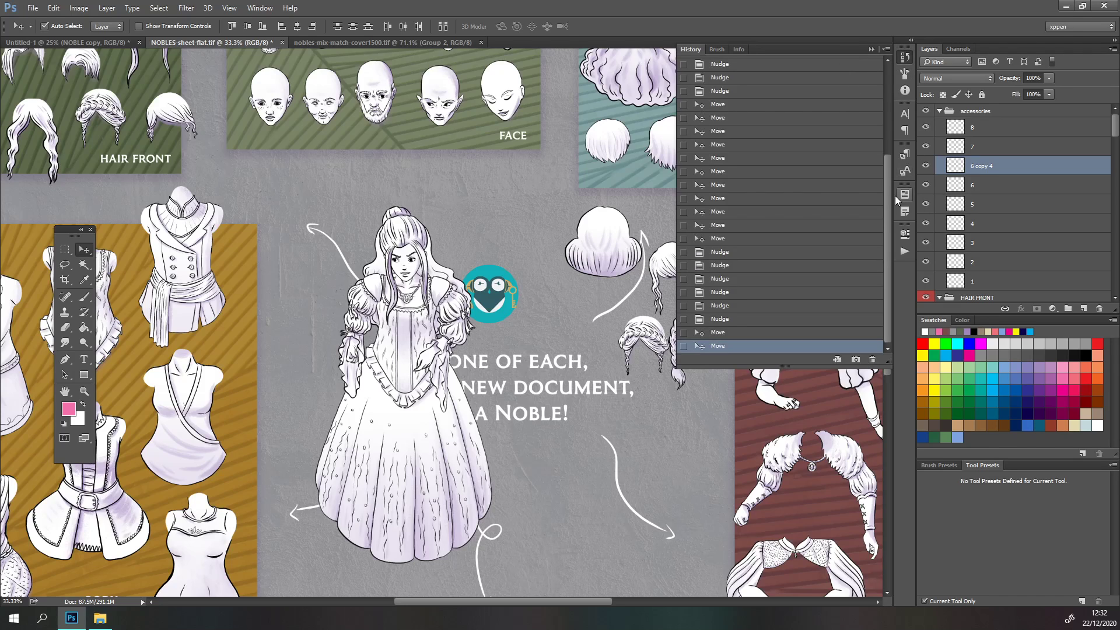
scroll(856, 105, up, 3)
click(762, 65)
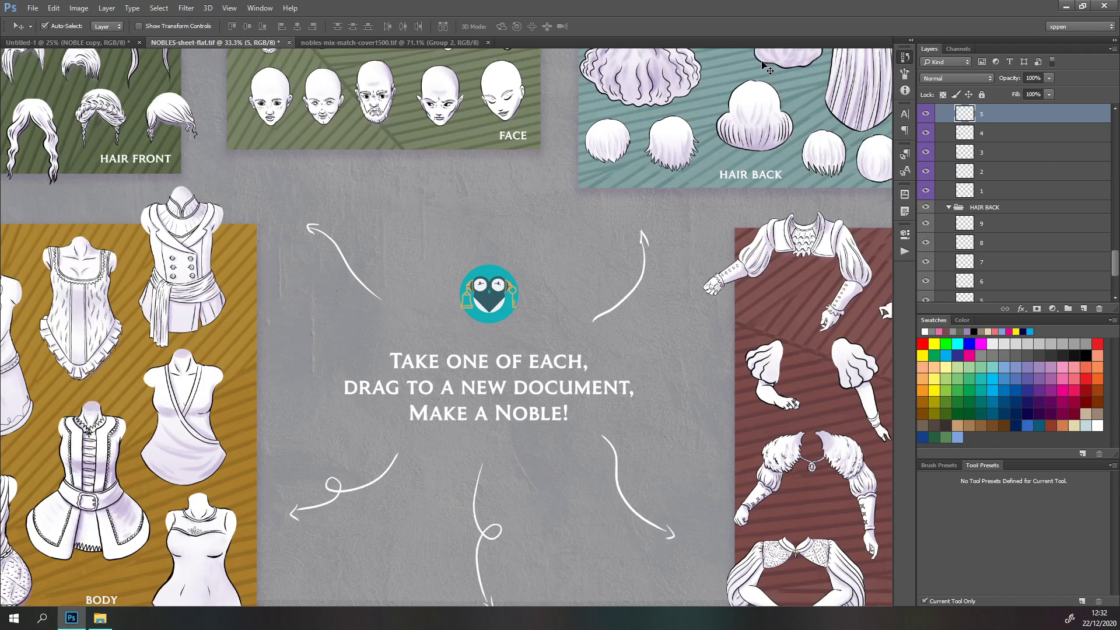
Show the whole parts sheet at 16.67% zoom with the interface panels hidden.
key(Tab)
key(Tab)
key(Tab)
key(Tab)
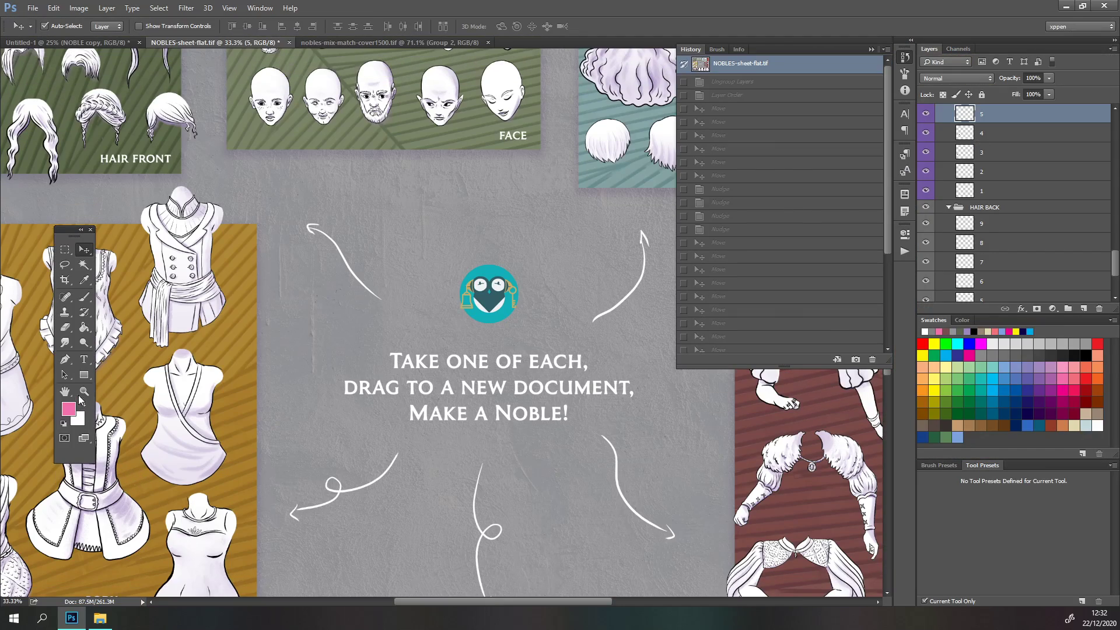
click(81, 388)
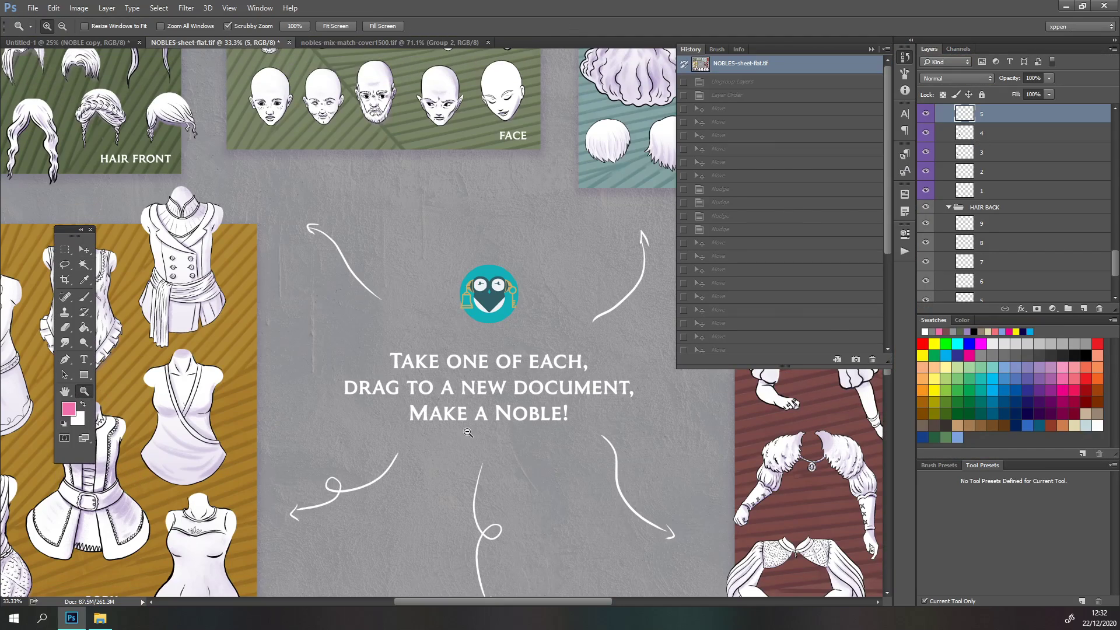
alt+click(468, 433)
alt+click(468, 433)
key(Tab)
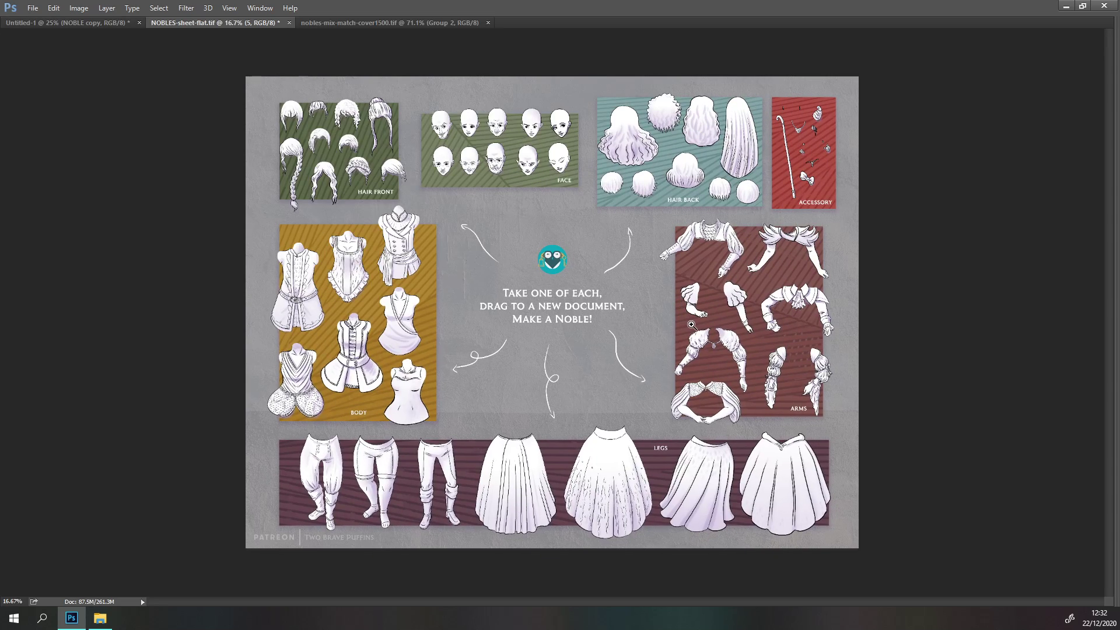